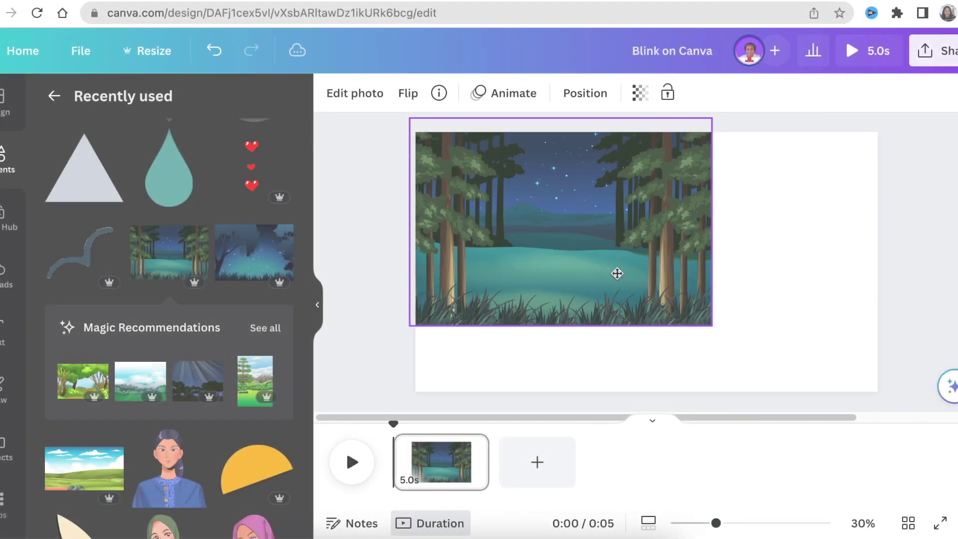
- Create a blank 1920 × 1080 px video and fill the page with the night forest picture as the background
left_click_drag(618, 273, 624, 288)
left_click_drag(718, 340, 917, 381)
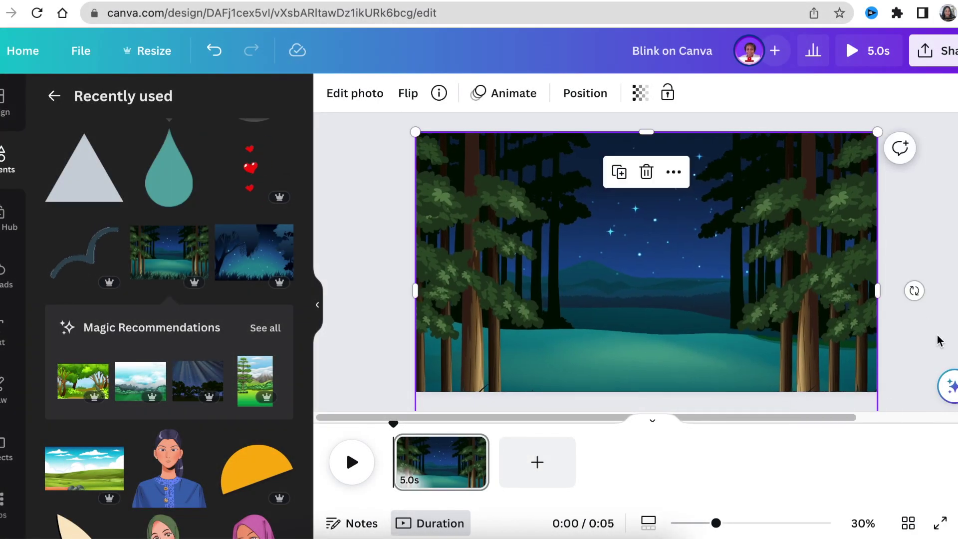
left_click(943, 349)
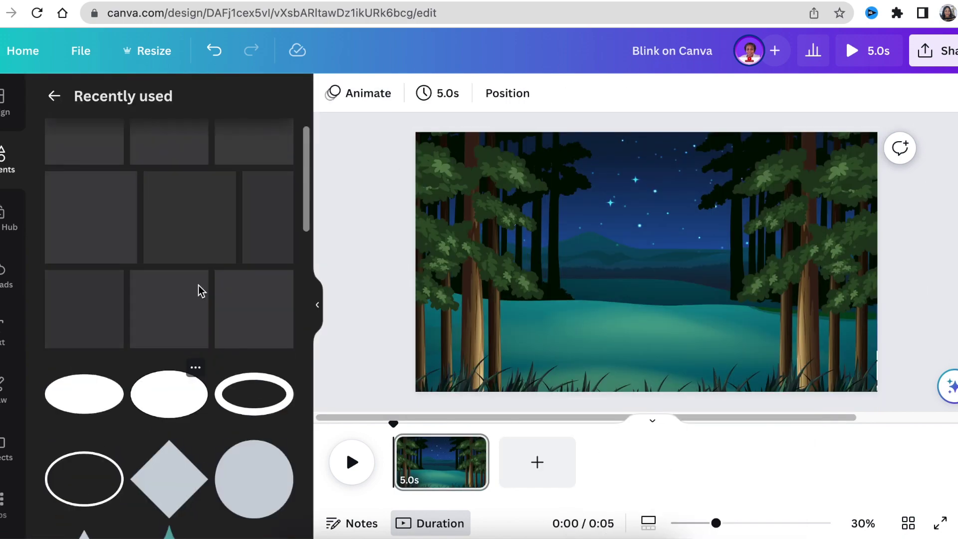
- Add the light green tree to the forest scene, shrink it and position it beside the left-hand trees
left_click_drag(170, 160, 563, 261)
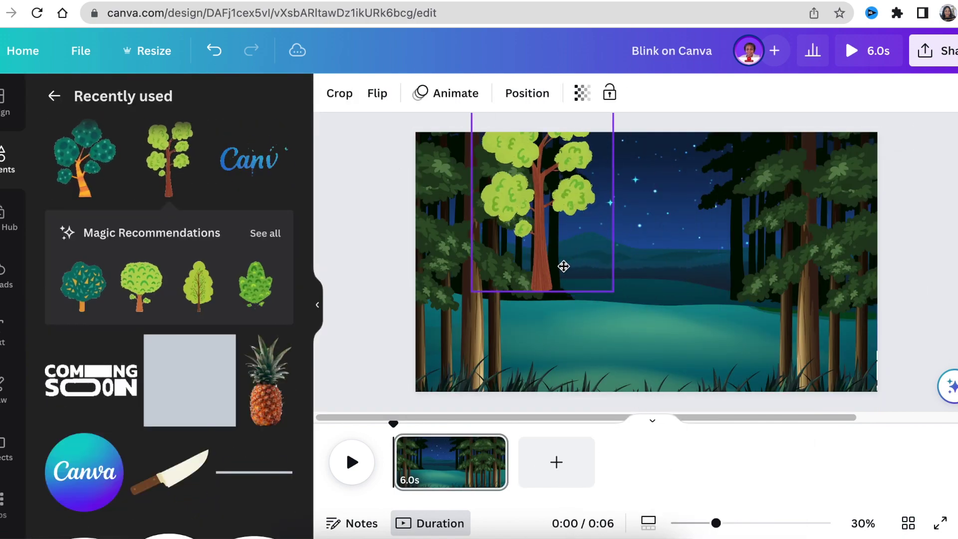
left_click_drag(614, 300, 581, 273)
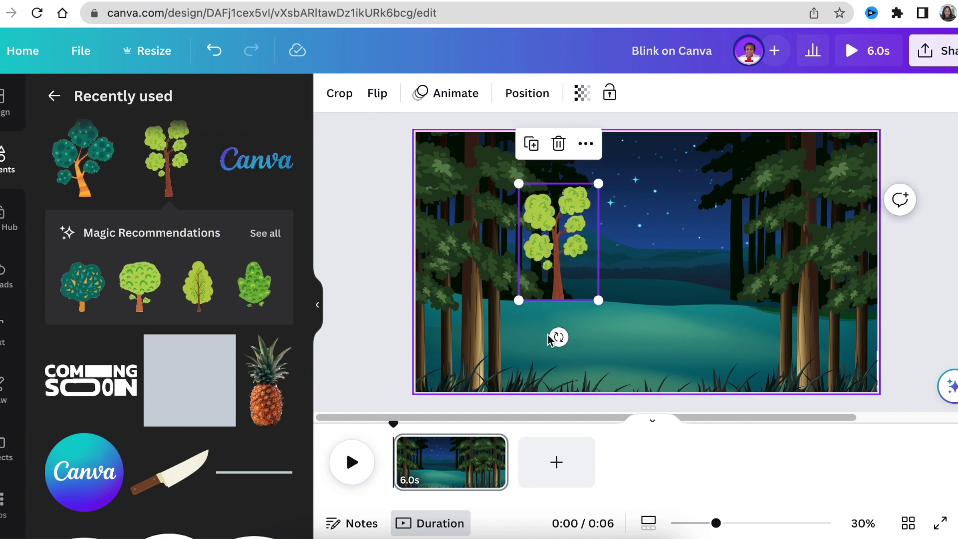
left_click(380, 310)
- Add the green snail with the brown shell to the middle of the forest scene
scroll(203, 324, "down", 8)
scroll(204, 323, "down", 12)
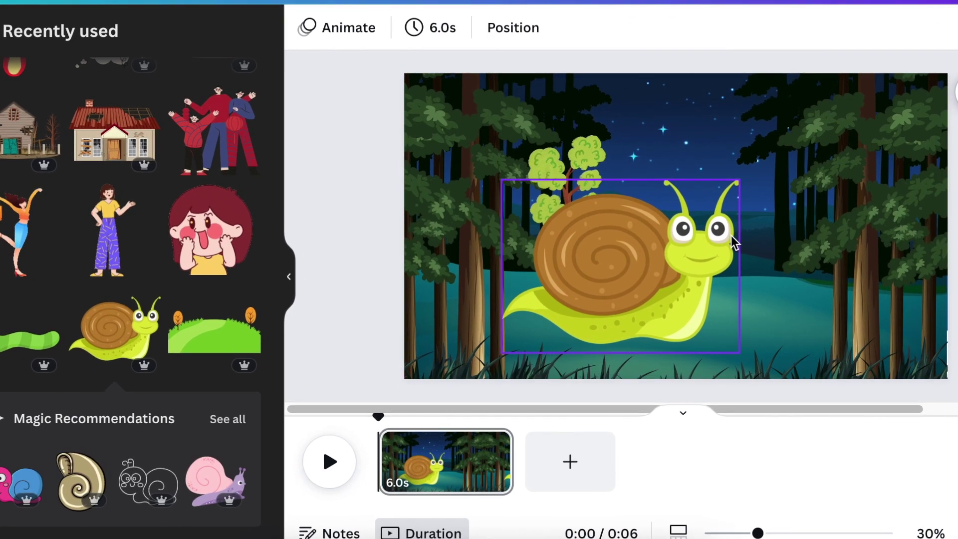
left_click(785, 304)
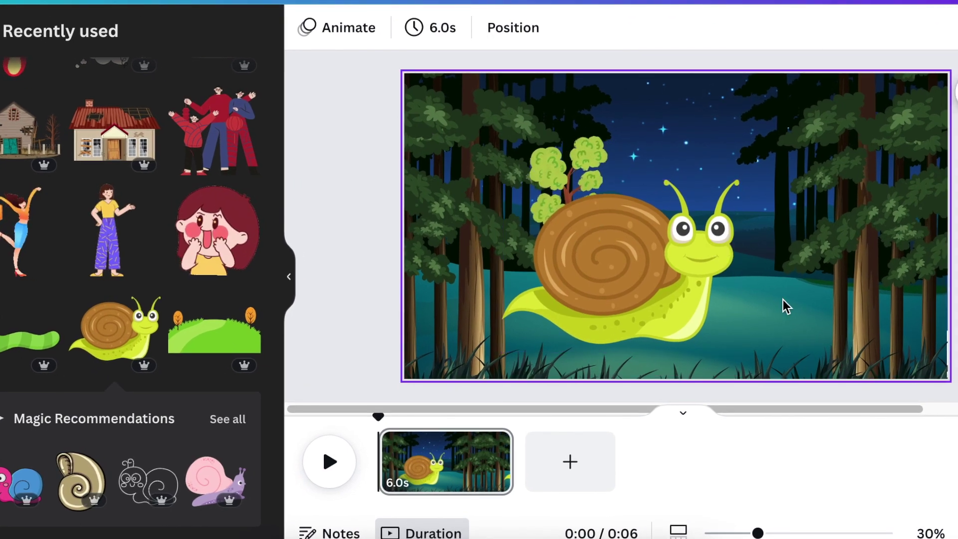
- Add a circle shape and resize it into an eyelid that covers the snail's left-hand eye
key("c")
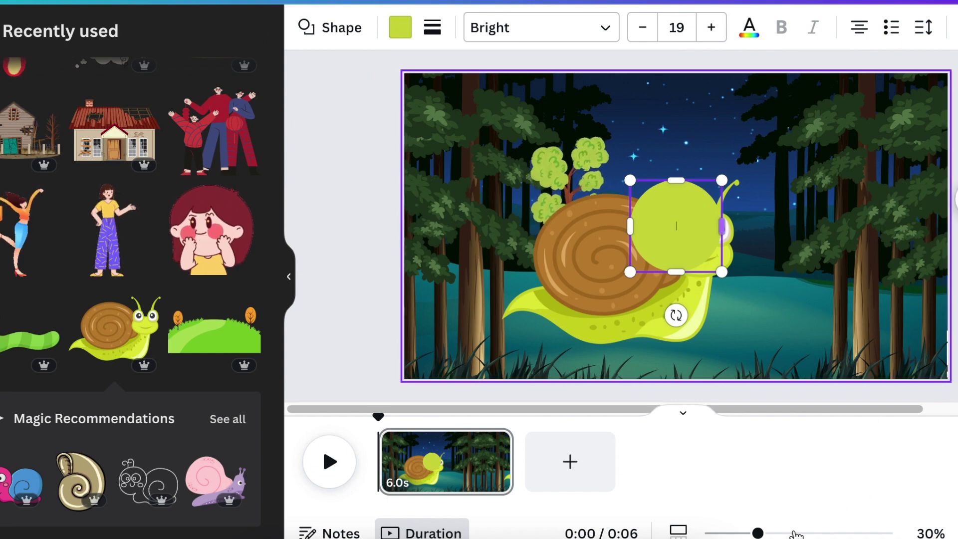
left_click_drag(762, 533, 798, 533)
left_click_drag(781, 125, 650, 252)
left_click_drag(653, 294, 681, 254)
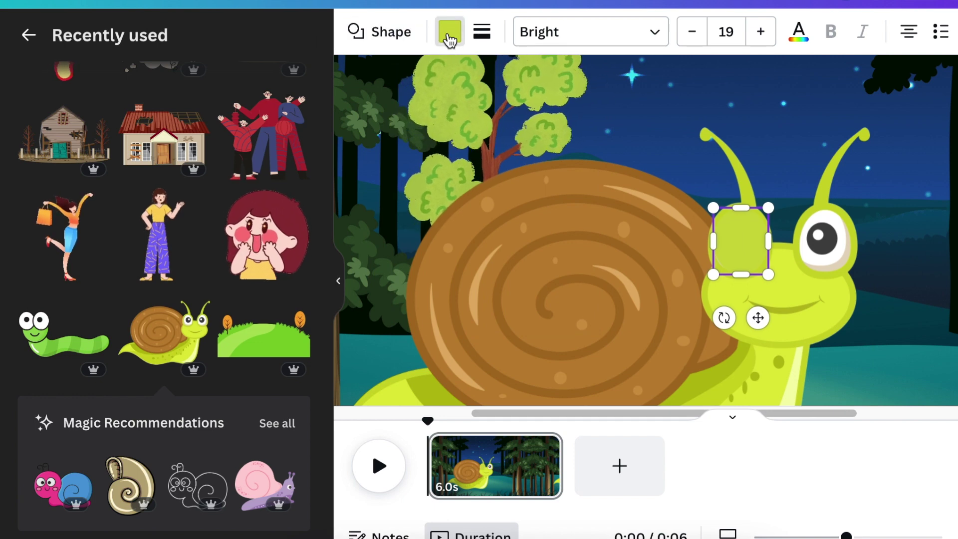
- Recolour the eyelid shape with the green #CBD426 sampled from the rim around the snail's eye
left_click(449, 35)
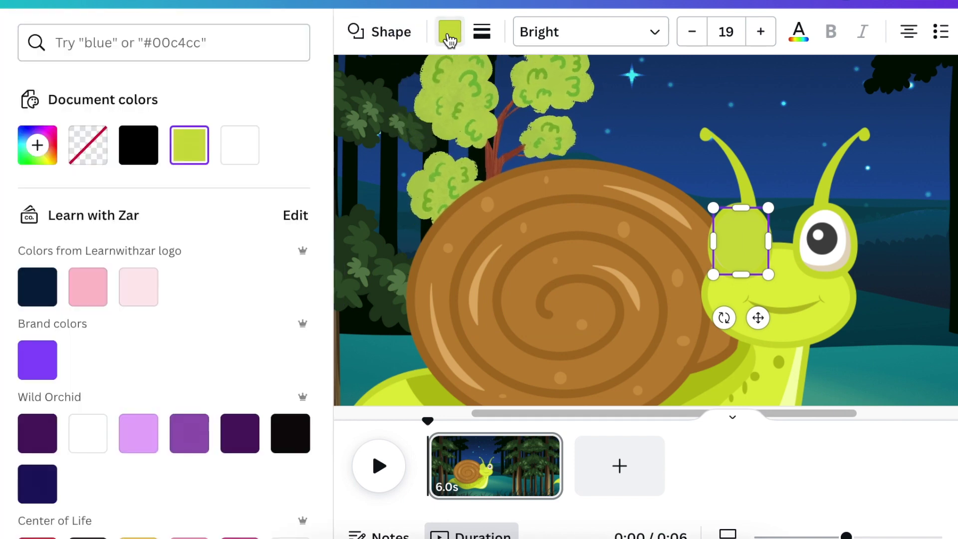
left_click(47, 146)
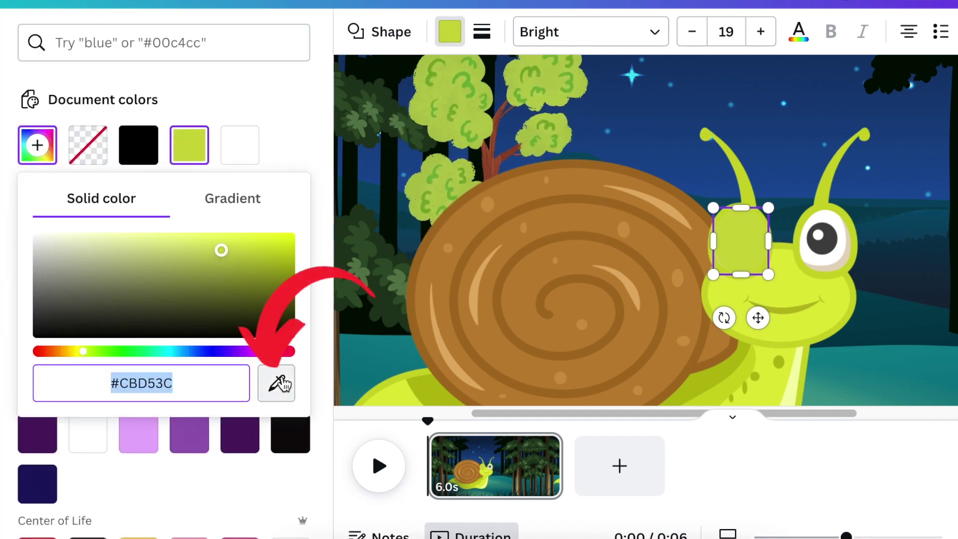
left_click(797, 244)
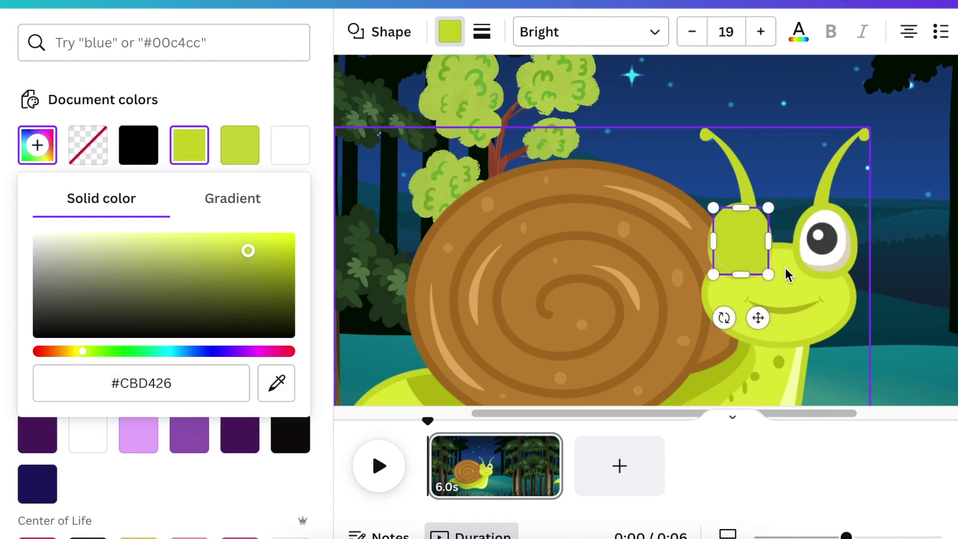
left_click(719, 274)
- Apply the Baseline animation to the eyelid on both enter and exit, with minimum speed and downward direction, and preview the video full screen
left_click(748, 246)
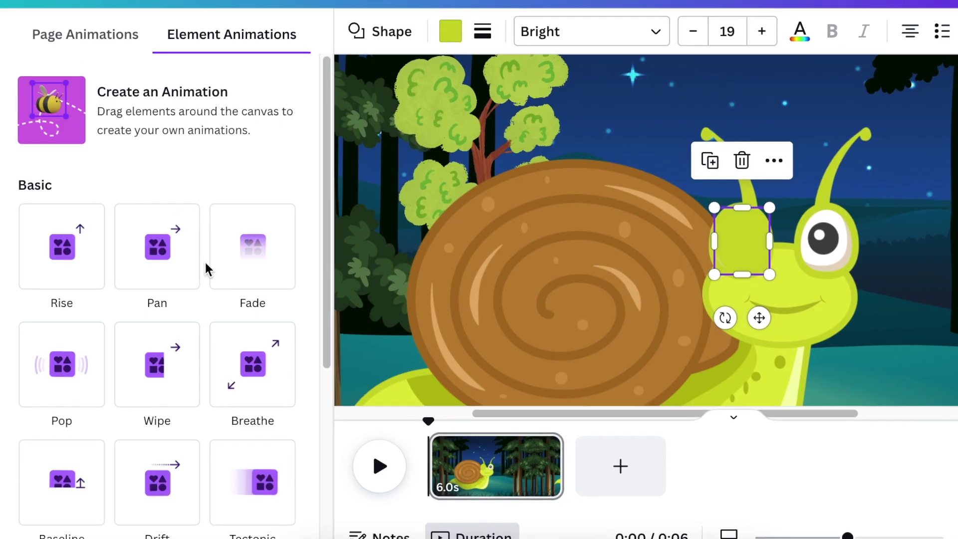
scroll(214, 270, "down", 3)
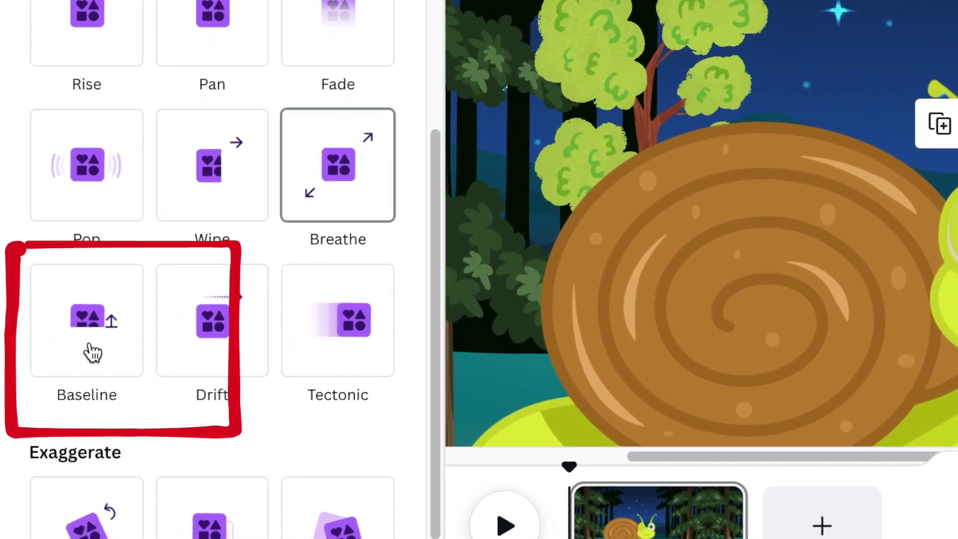
left_click(70, 497)
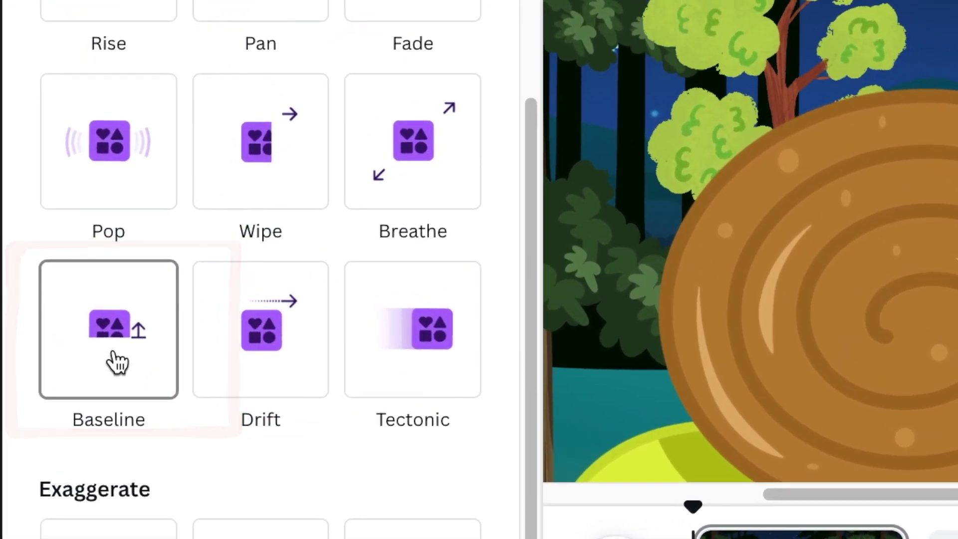
scroll(117, 362, "down", 5)
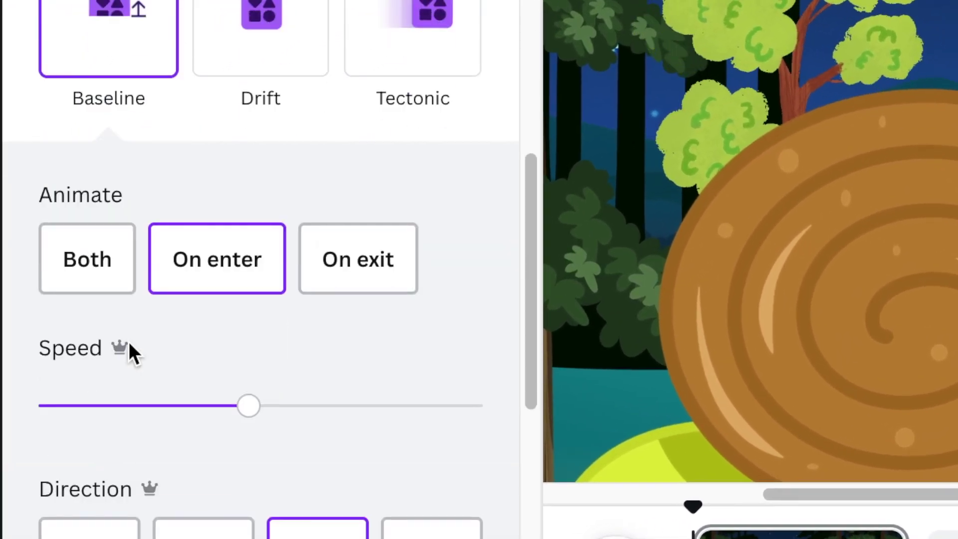
left_click(92, 270)
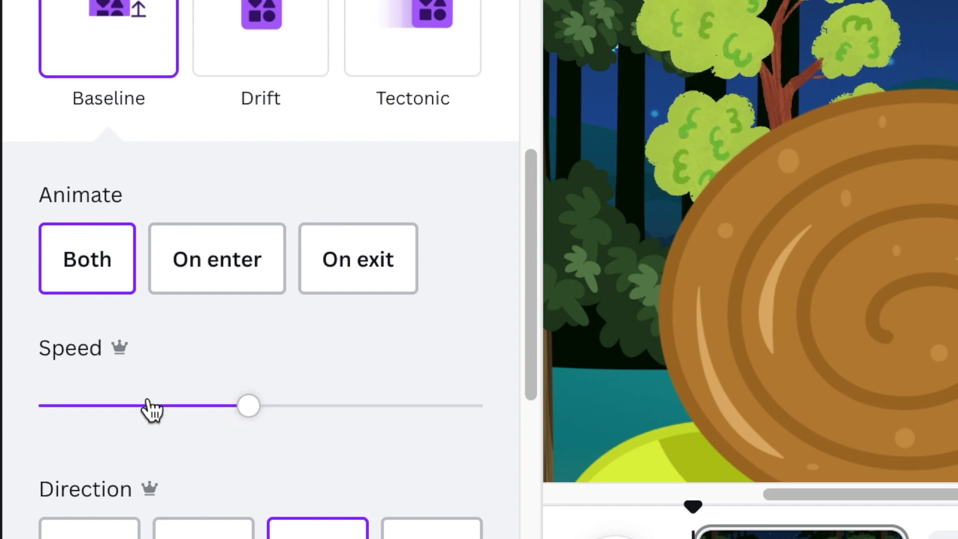
left_click_drag(15, 417, 1, 419)
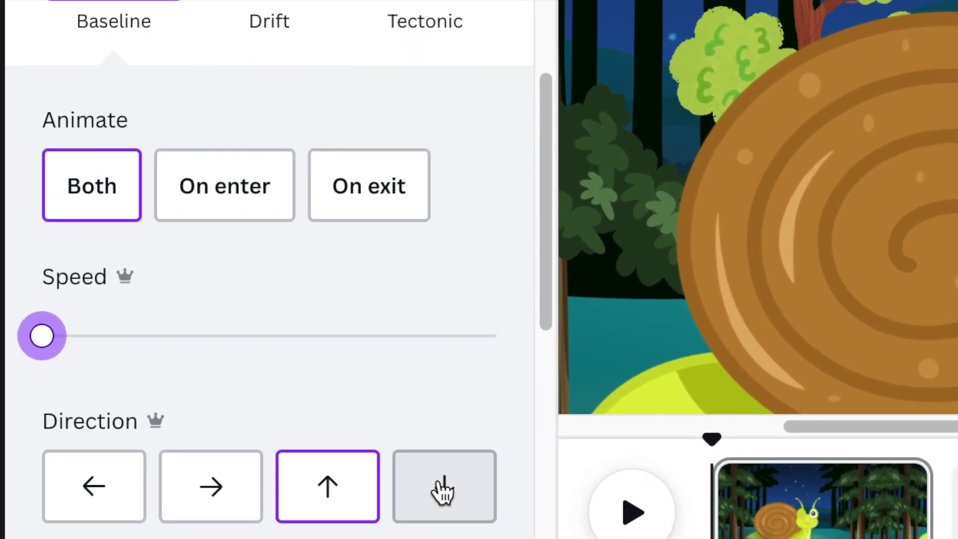
left_click(432, 530)
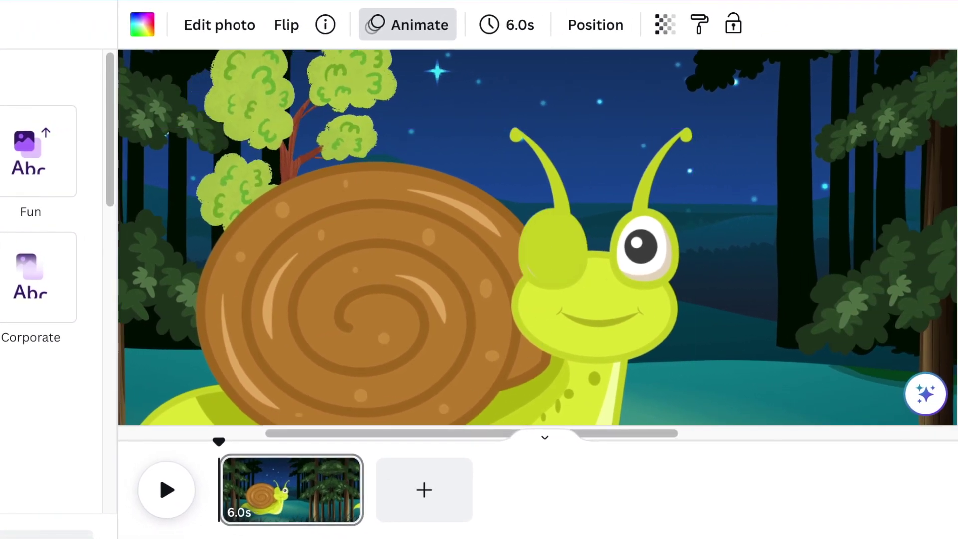
key("ctrl+alt+p")
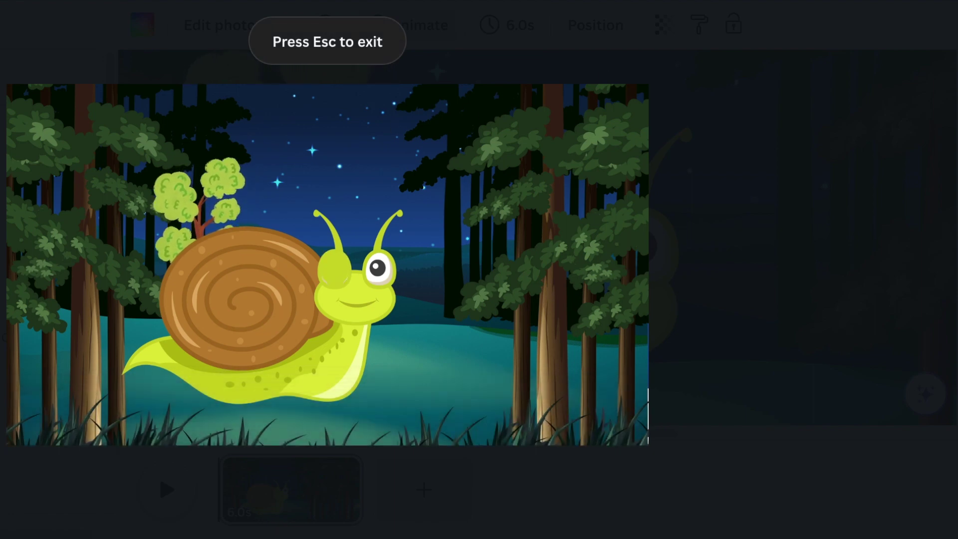
key("Escape")
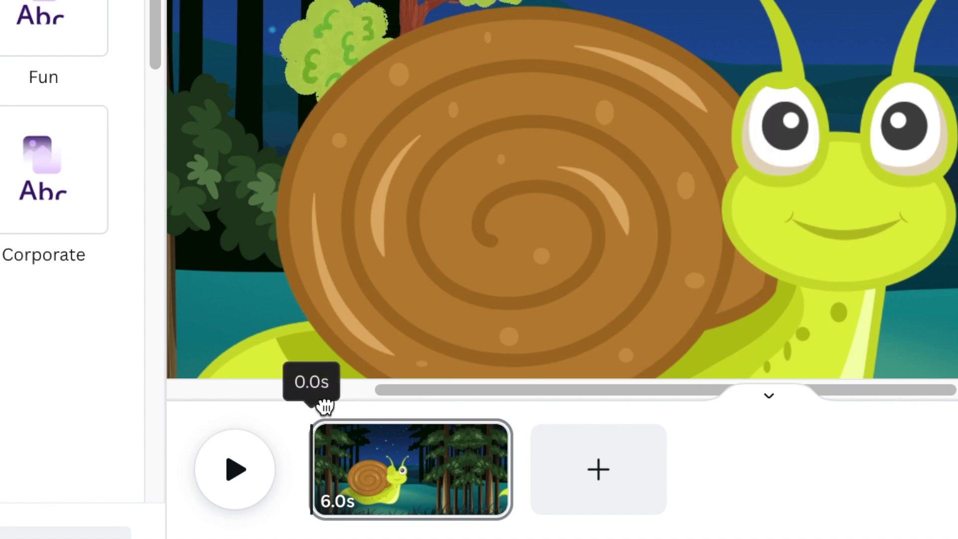
- Split the page 0.2 s from its start and shorten the second page to 3.0 s
left_click_drag(334, 408, 319, 405)
left_click_drag(331, 452, 331, 456)
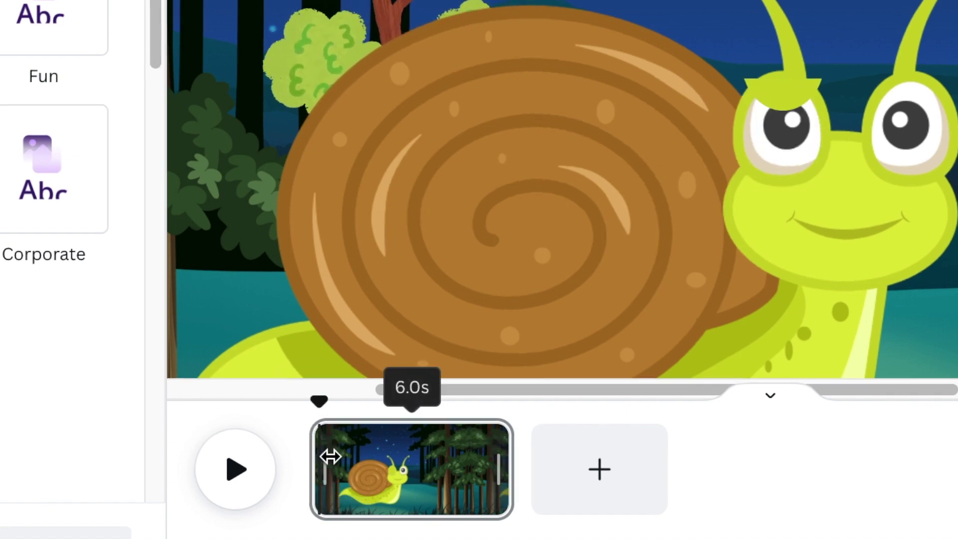
right_click(329, 462)
key("s")
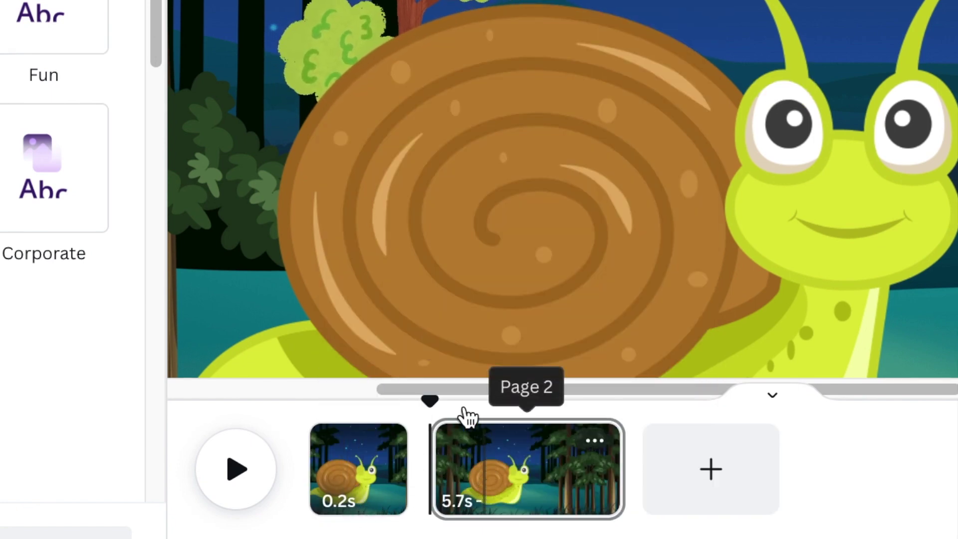
left_click_drag(468, 415, 518, 422)
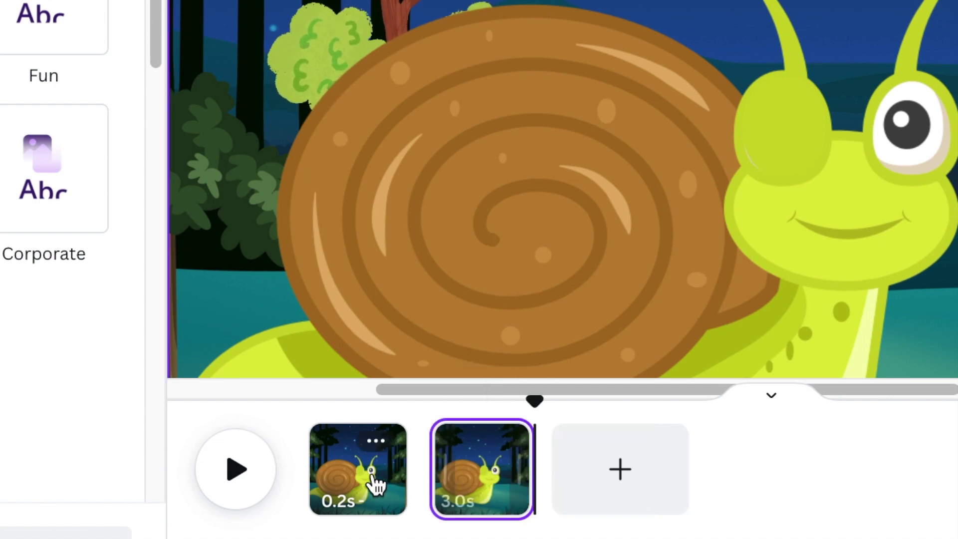
- Play both pages from the beginning to check how the eyelid moves across the split
left_click(376, 483)
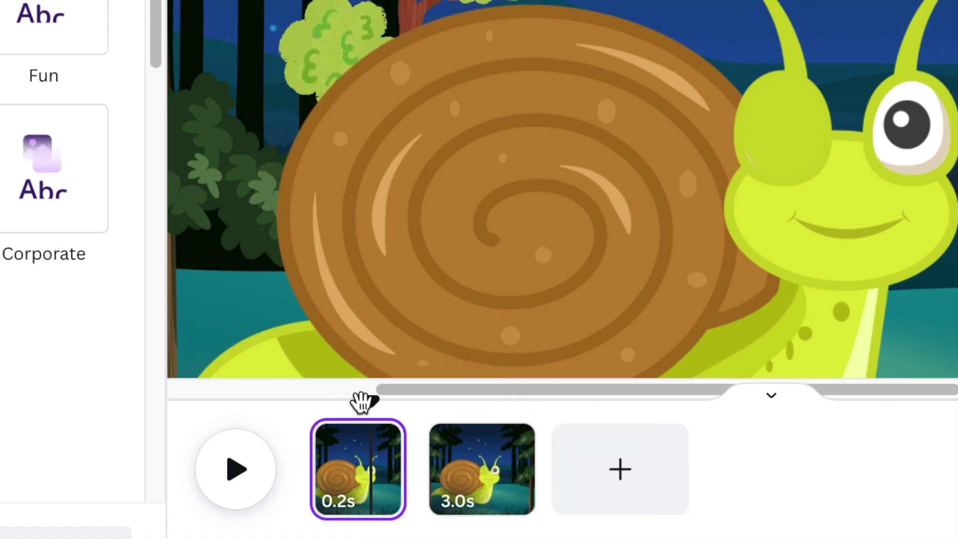
left_click_drag(312, 412, 298, 414)
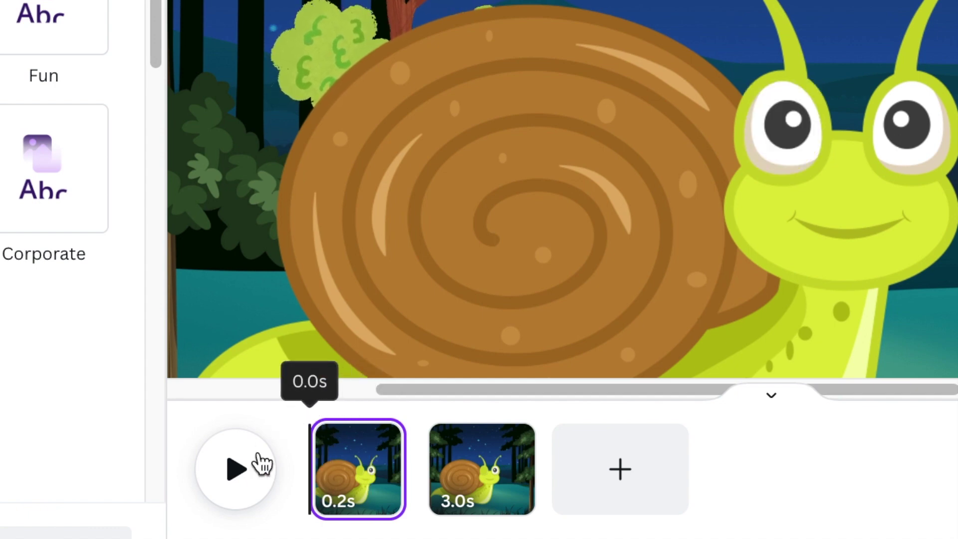
left_click(236, 481)
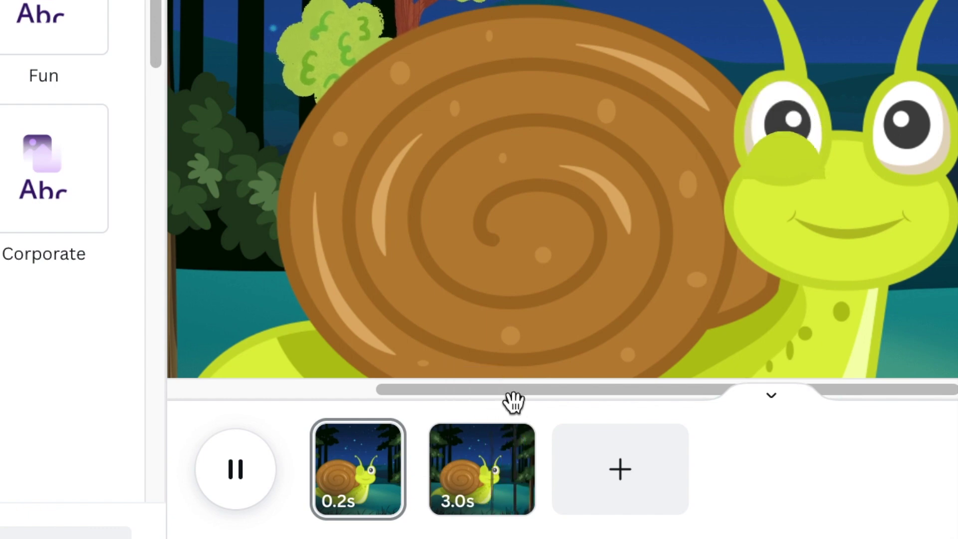
left_click_drag(514, 409, 288, 433)
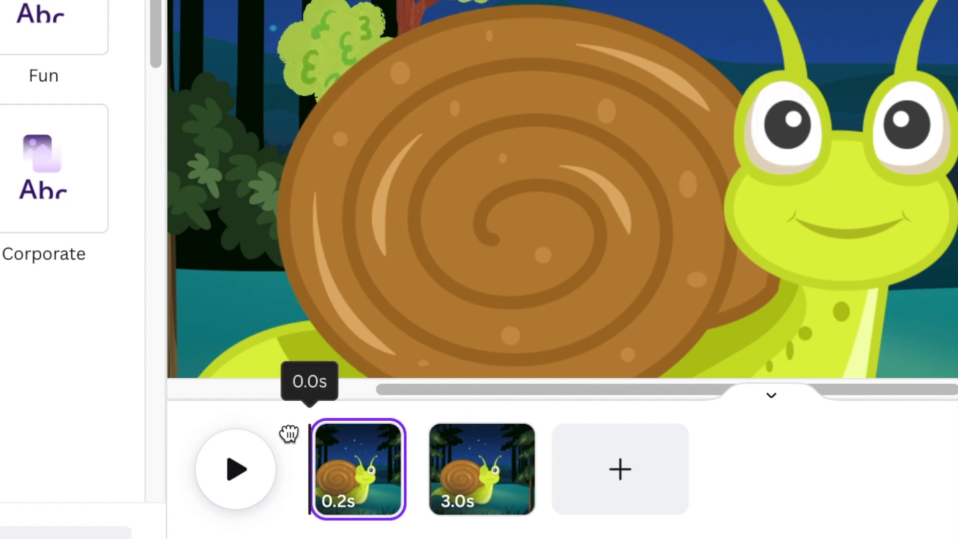
left_click(242, 482)
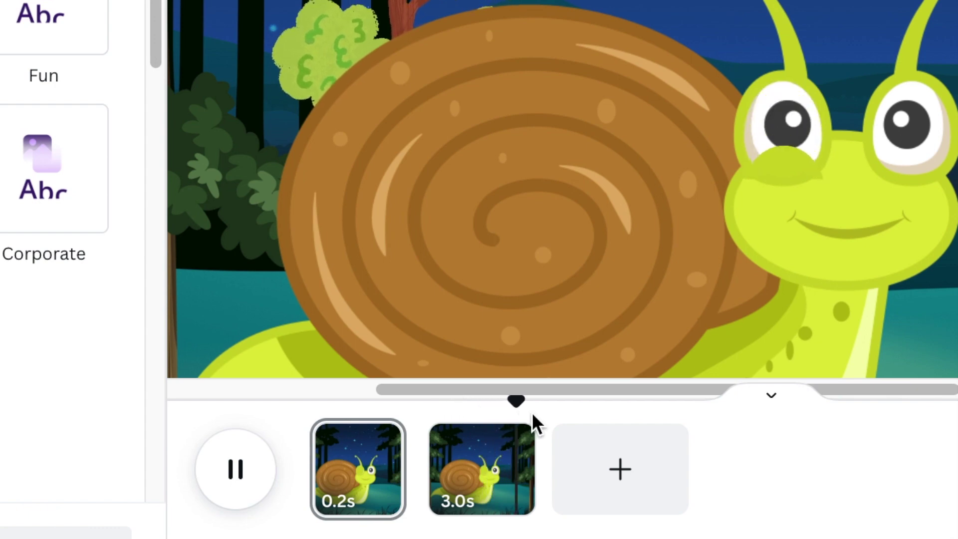
- Delete the eyelid shape from the second page
left_click(479, 449)
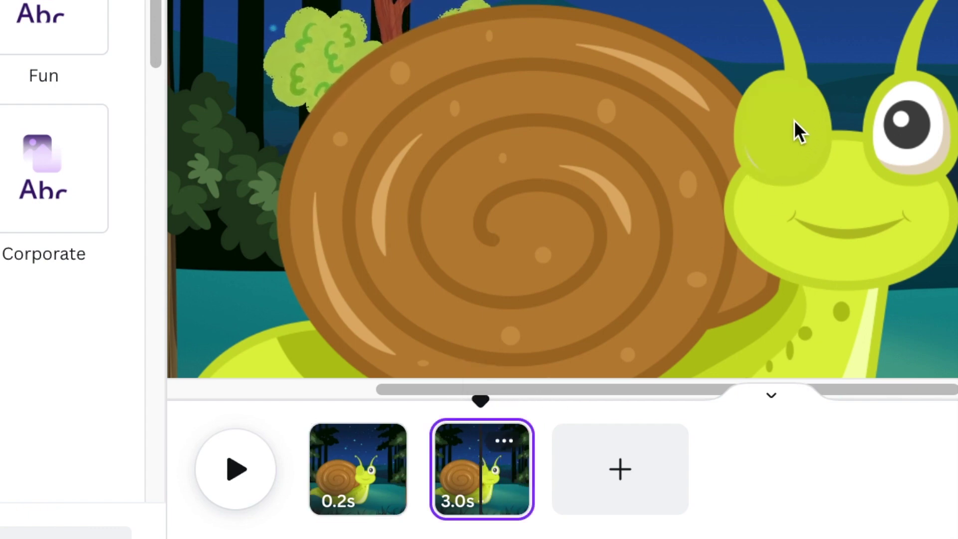
left_click(796, 142)
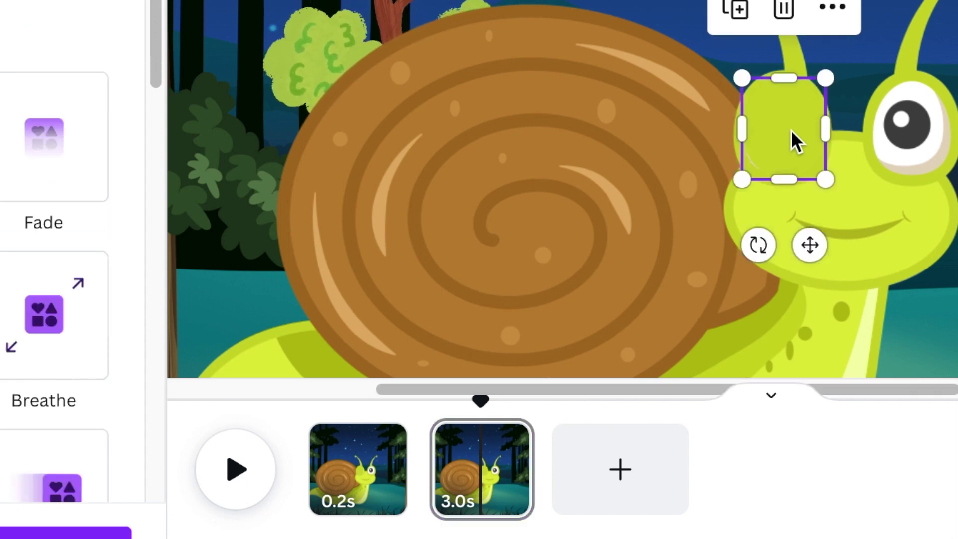
key("Delete")
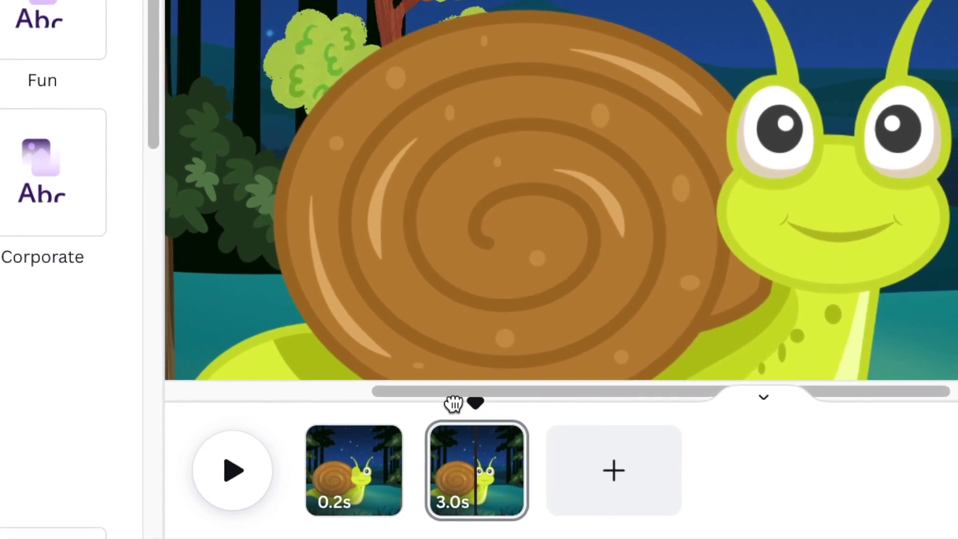
- Place a duplicate of the first page's eyelid shape over the snail's other eye
left_click_drag(454, 404, 276, 421)
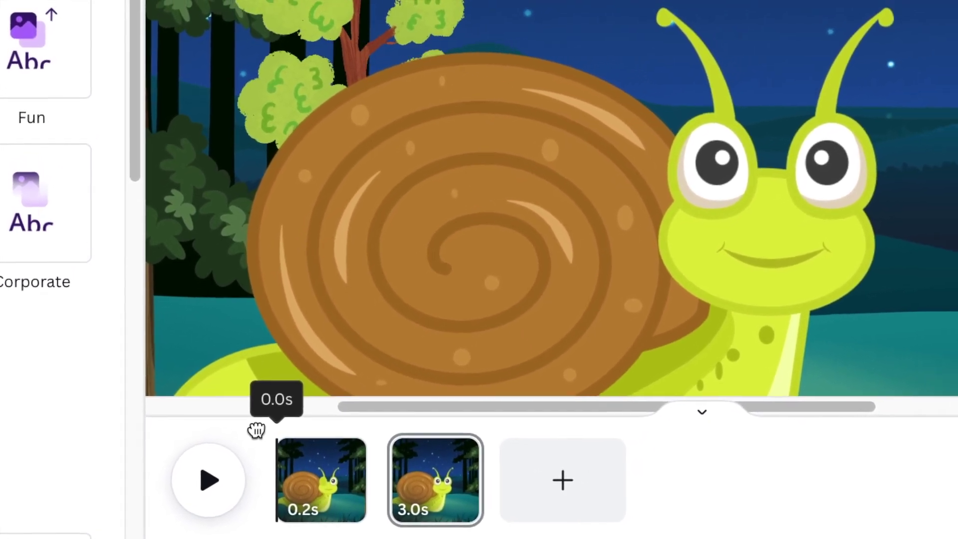
left_click(270, 454)
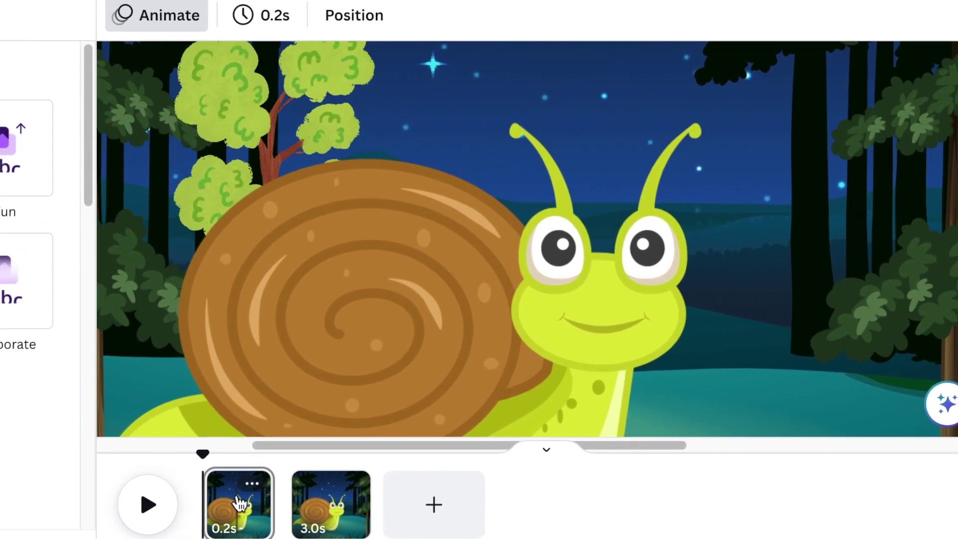
left_click(212, 504)
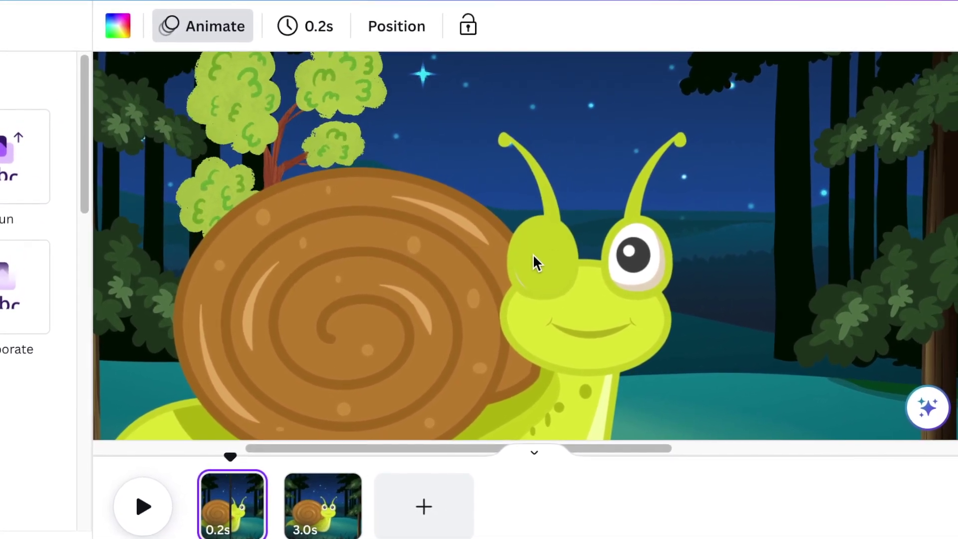
left_click(538, 260)
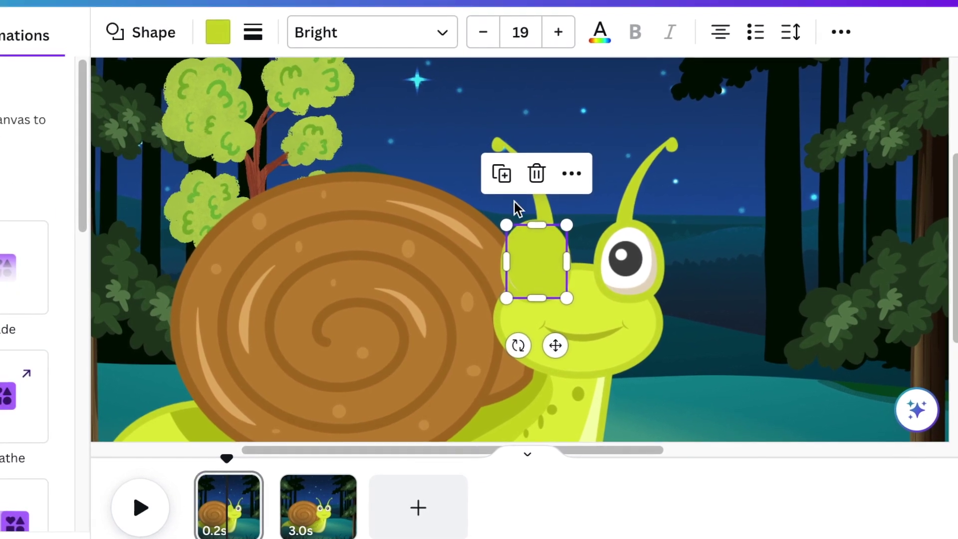
left_click_drag(554, 346, 646, 353)
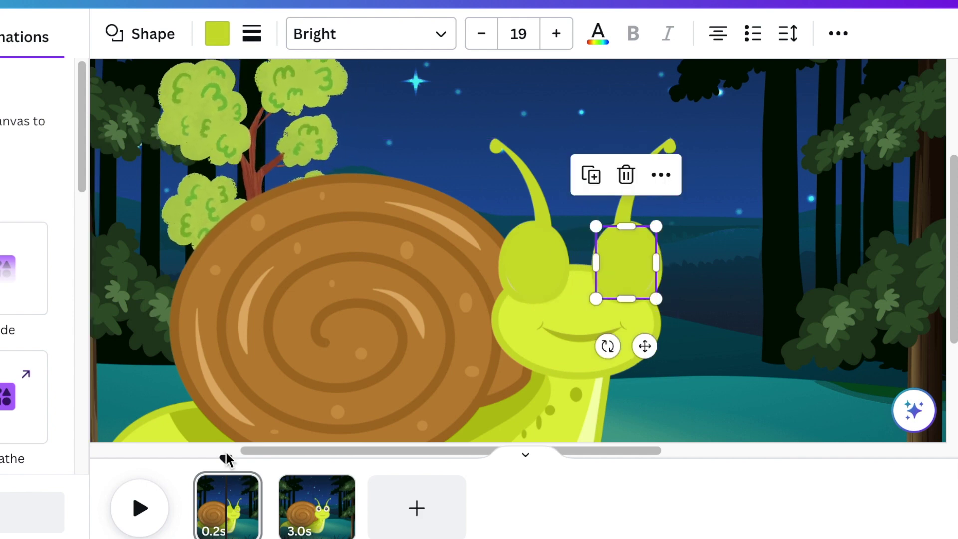
- Play the video from the start to check that both eyes blink together
left_click(143, 461)
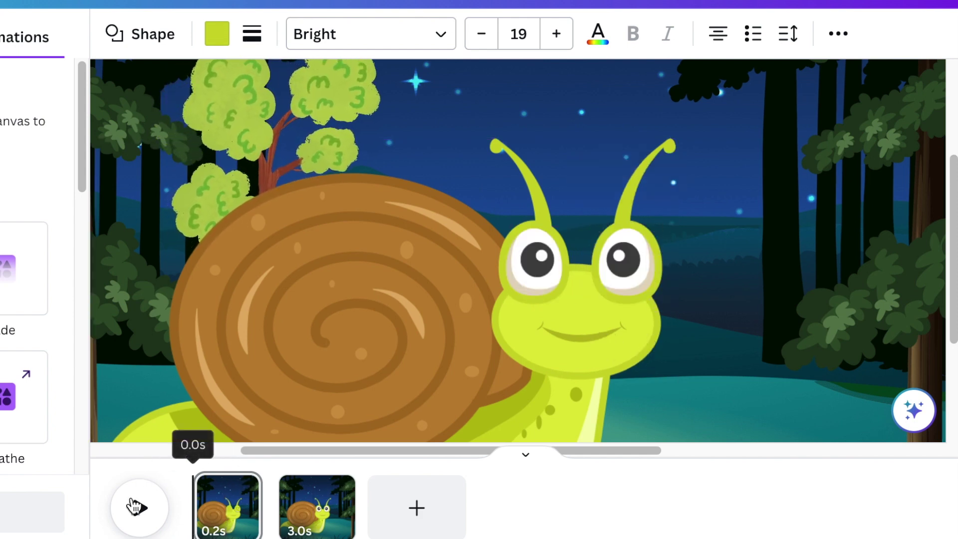
left_click(137, 507)
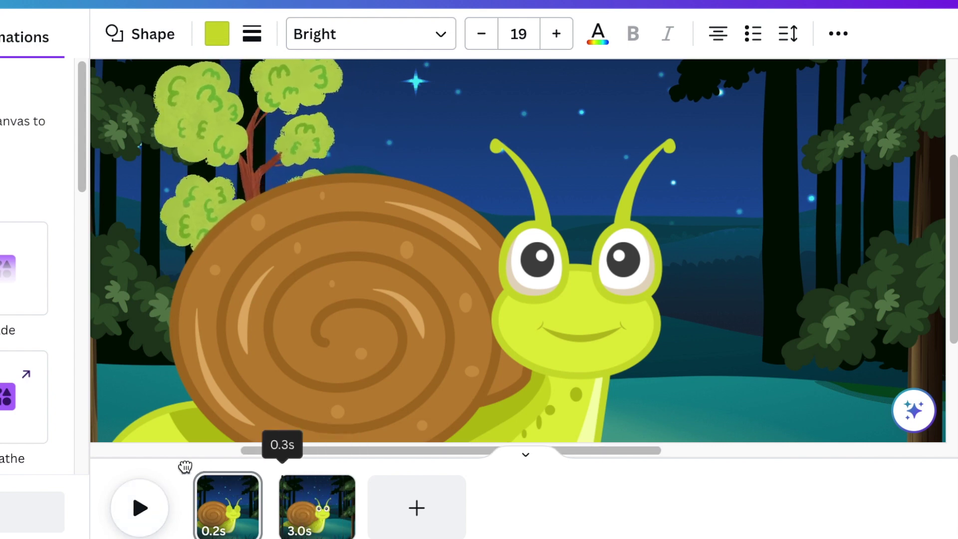
left_click(132, 469)
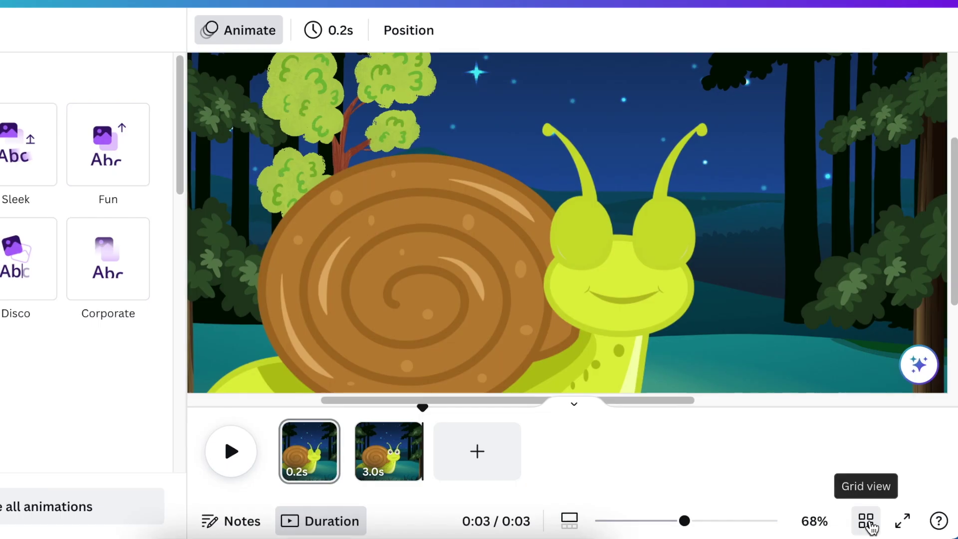
- Duplicate the closed-eye page 1 in the grid view and move the copy after the open-eye page
left_click(684, 488)
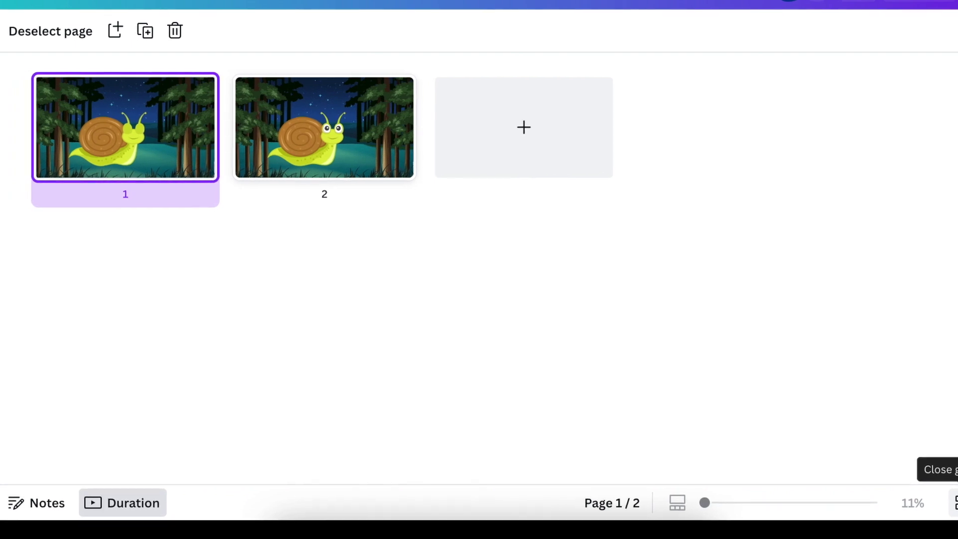
right_click(129, 139)
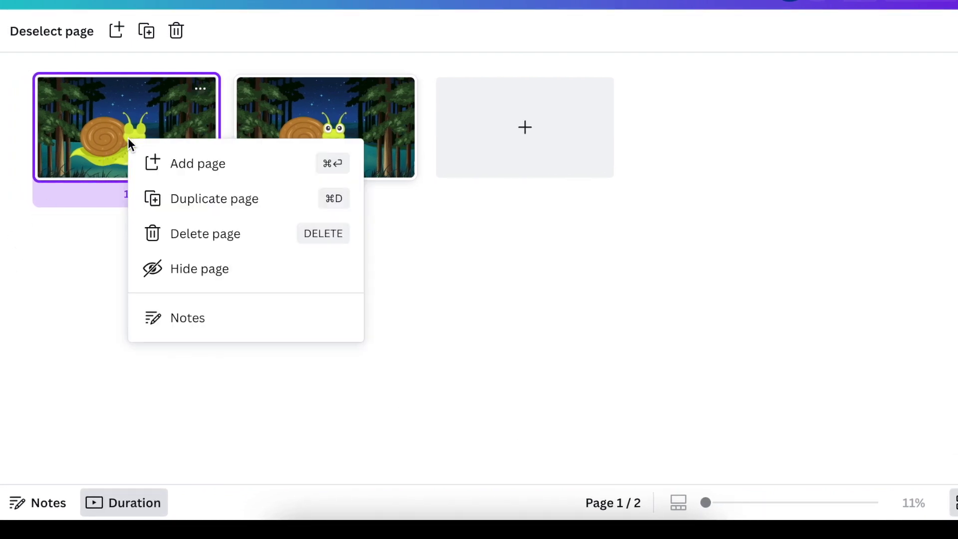
left_click(222, 198)
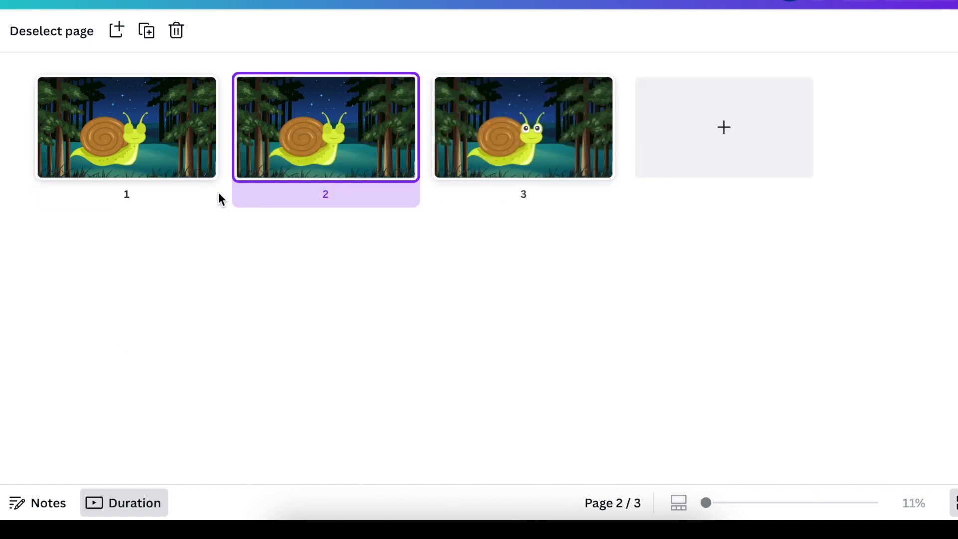
mouse_move(670, 153)
left_mouse_down()
mouse_move(708, 153)
mouse_move(674, 162)
left_mouse_up()
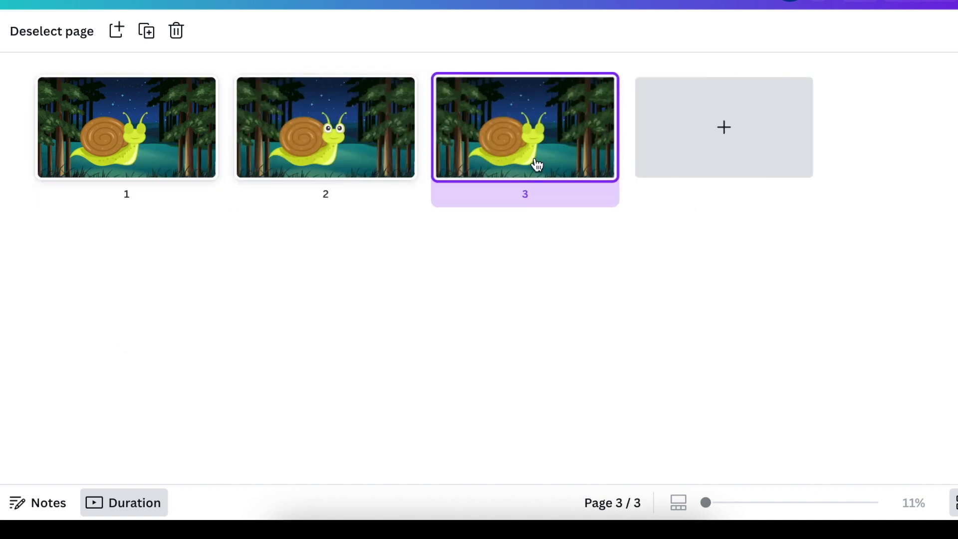
- Duplicate the open-eye page 2 and move the copy to the end as page 4
right_click(361, 149)
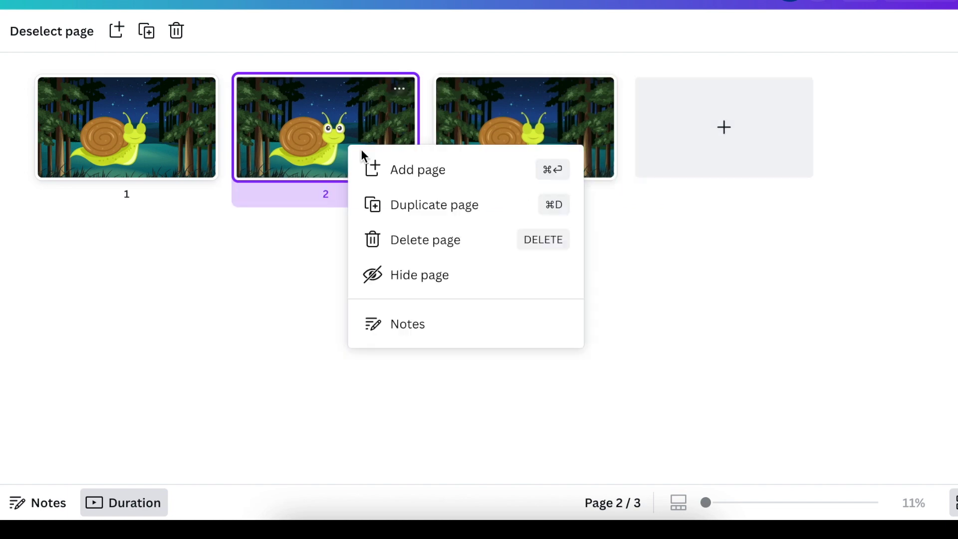
left_click(413, 211)
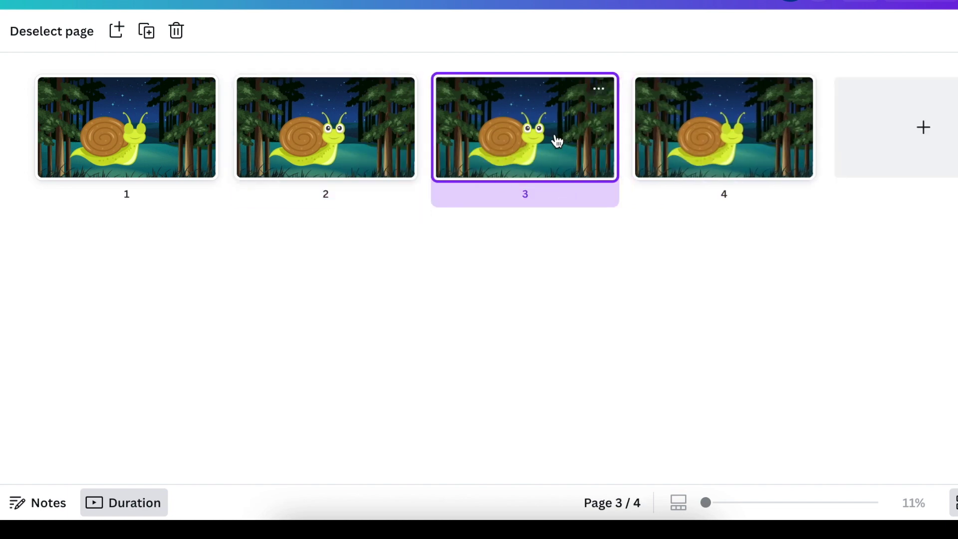
left_click_drag(649, 178, 906, 150)
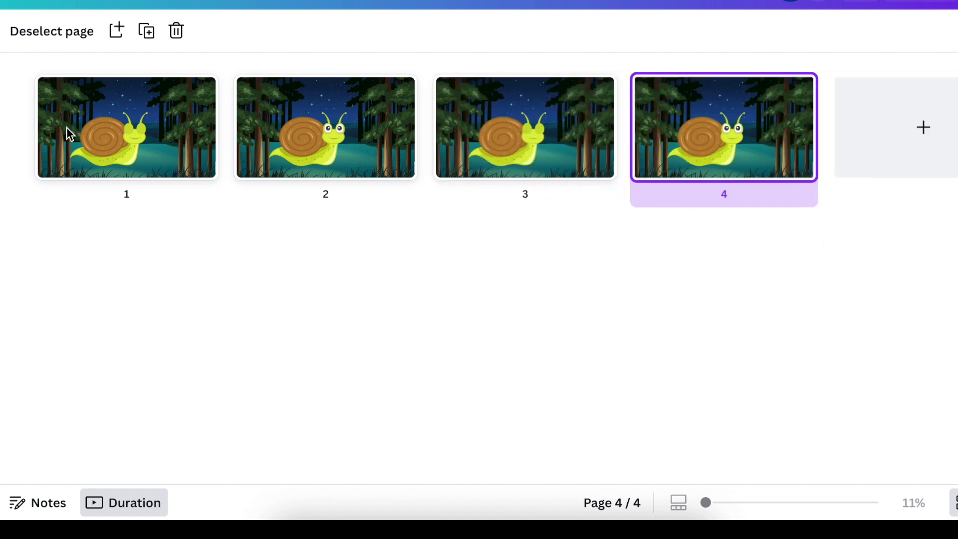
- Duplicate the set of four pages four times to make 20 pages, and return to the editor view
left_click(792, 225)
left_click_drag(3, 116, 859, 223)
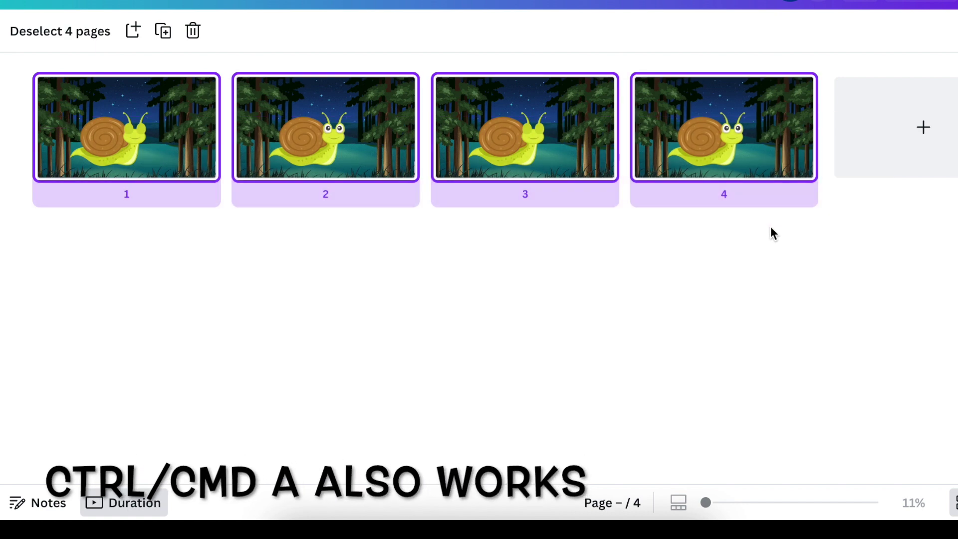
left_click(161, 32)
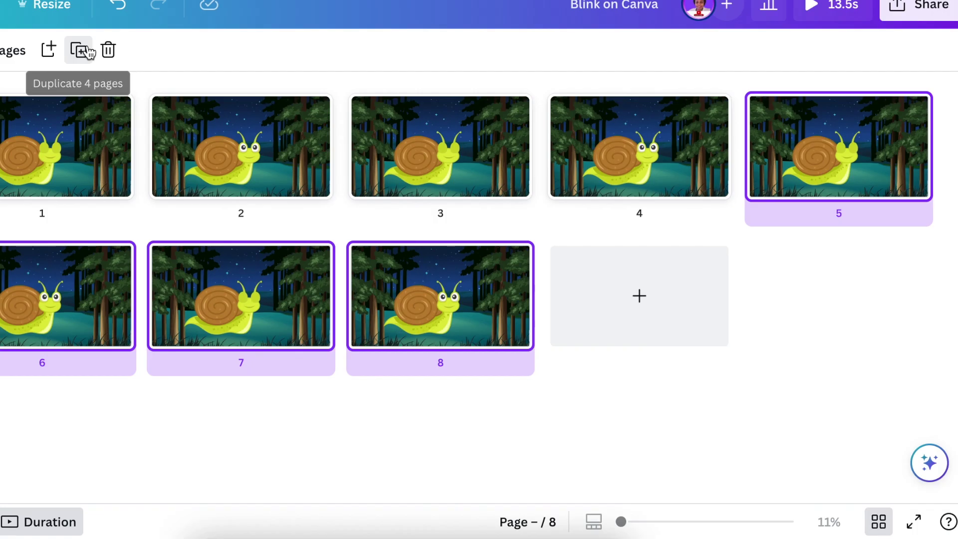
left_click(163, 31)
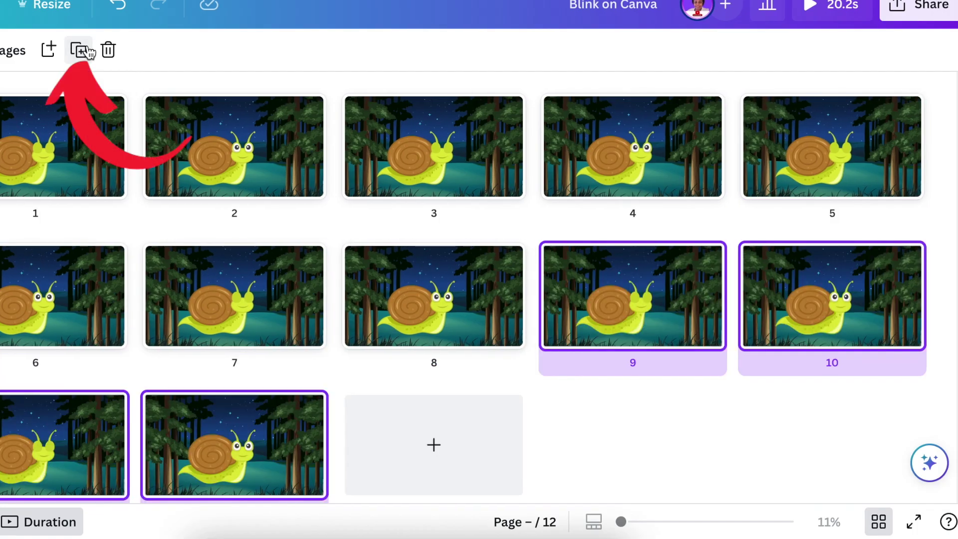
left_click(88, 58)
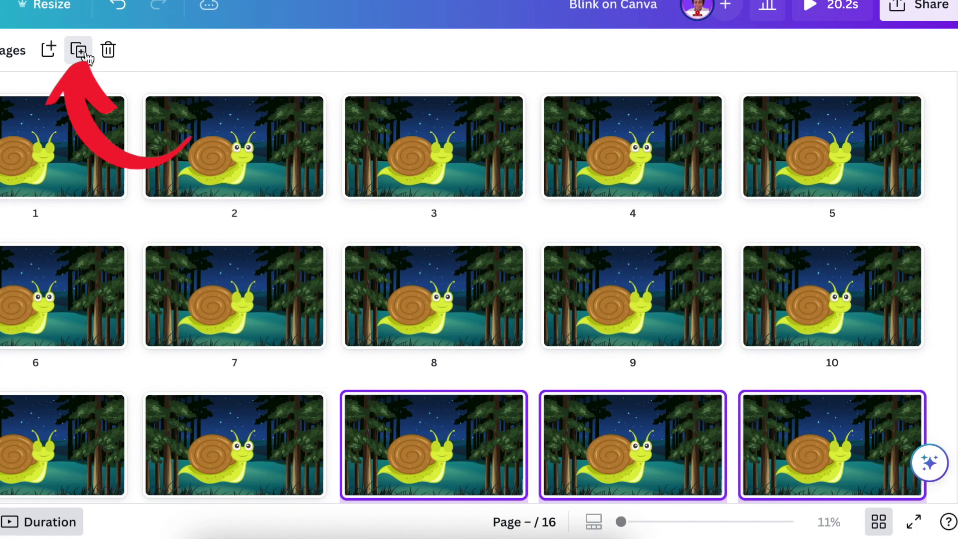
scroll(163, 266, "down", 4)
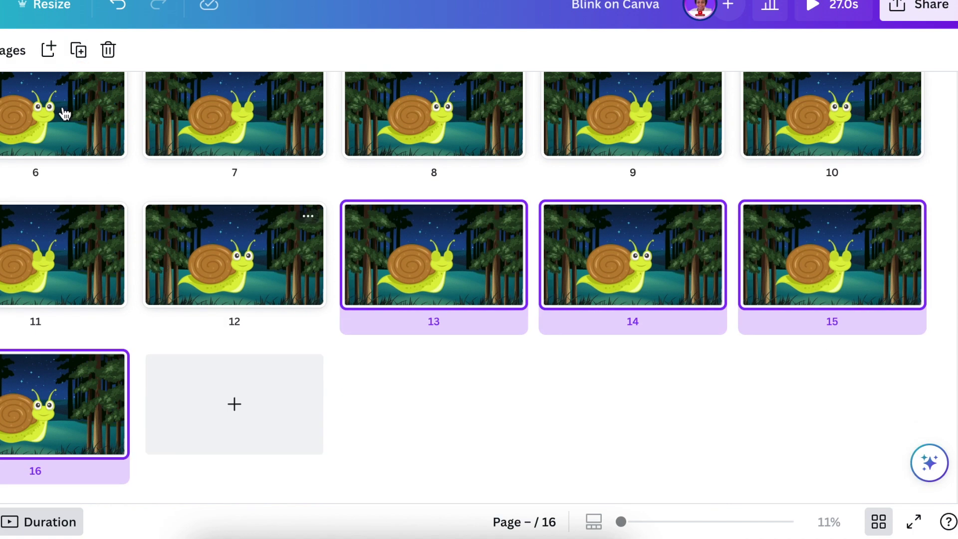
left_click(80, 51)
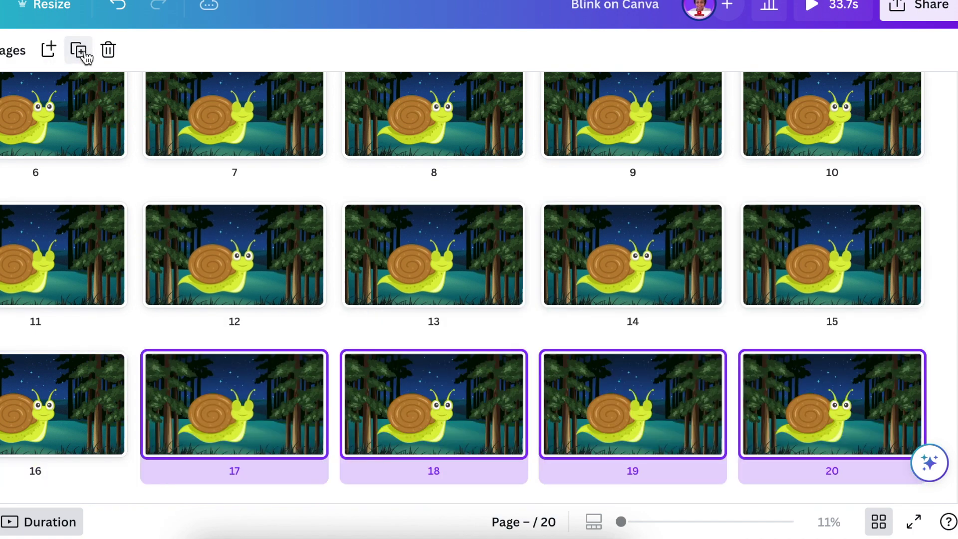
scroll(135, 231, "up", 4)
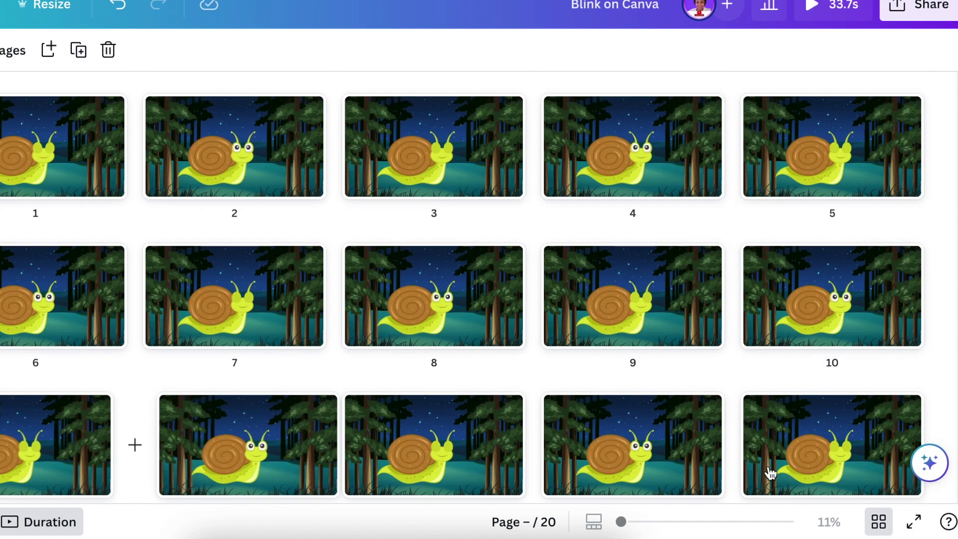
left_click(879, 525)
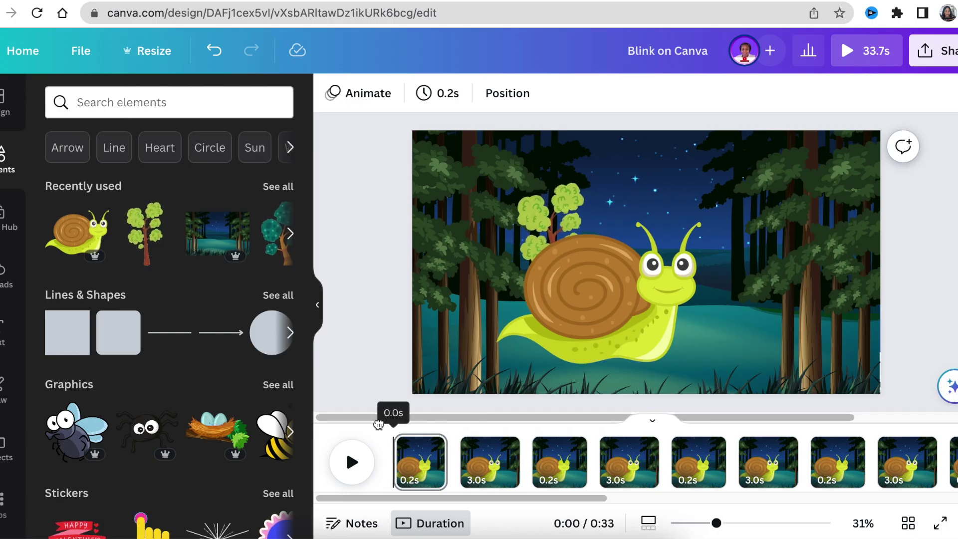
- Apply the Match & Move transition between all pages and preview the video full screen
left_click_drag(379, 424, 869, 424)
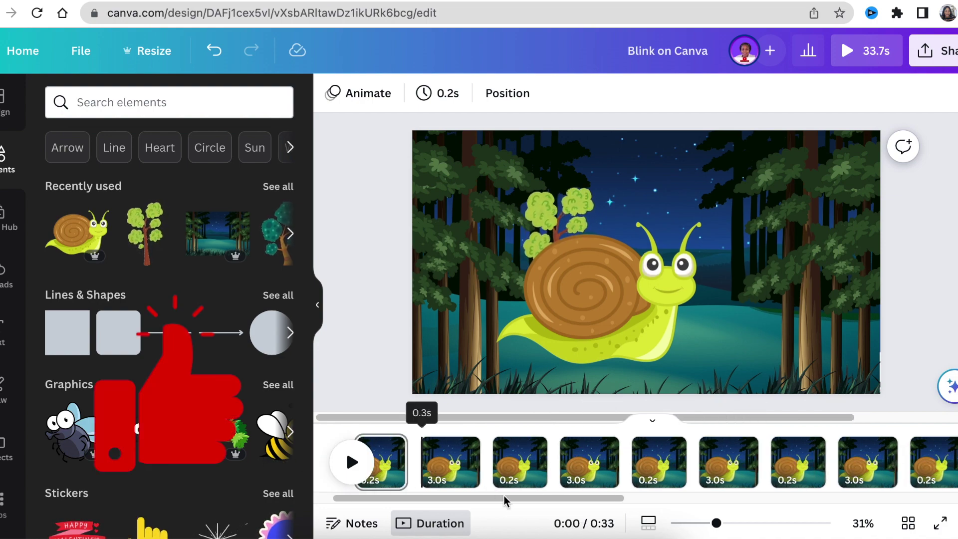
left_click_drag(504, 497, 469, 500)
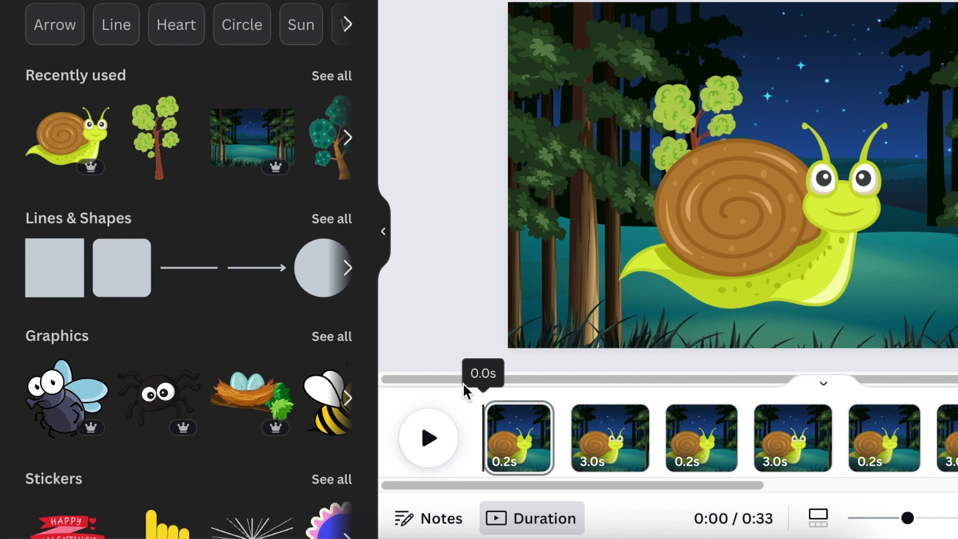
left_click(564, 457)
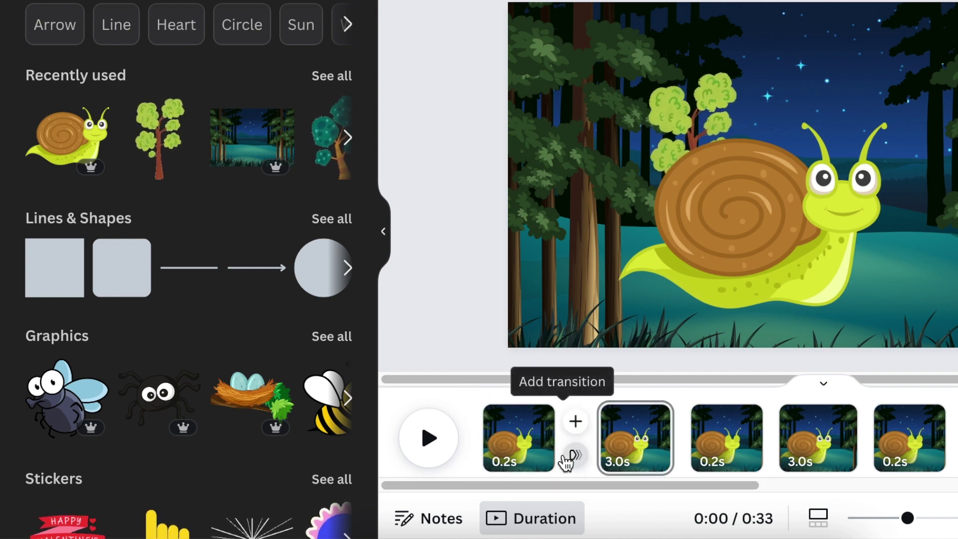
left_click(571, 463)
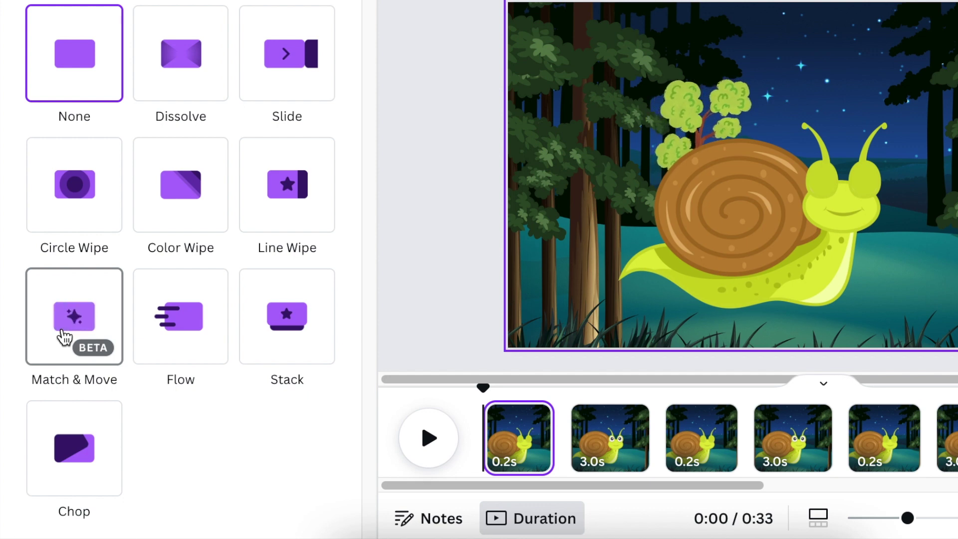
left_click(64, 337)
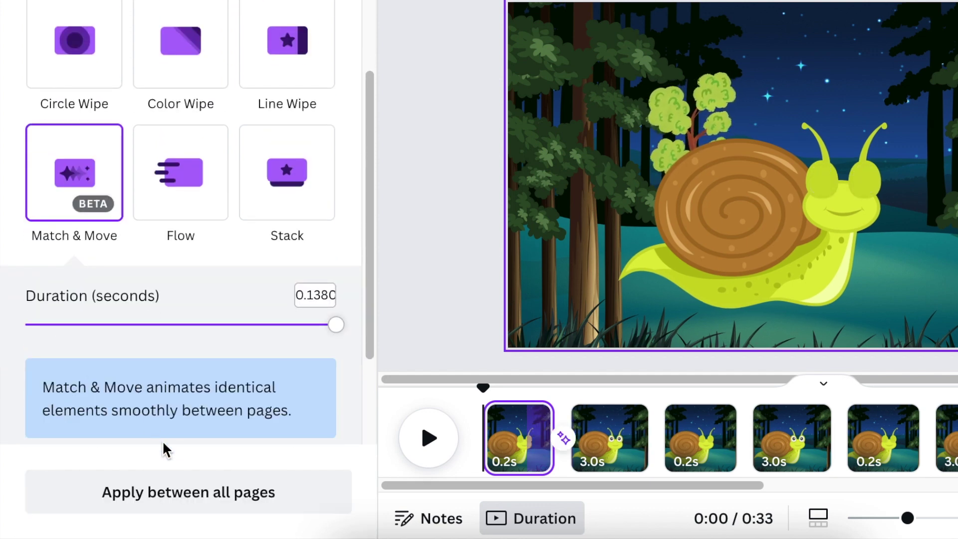
left_click(162, 502)
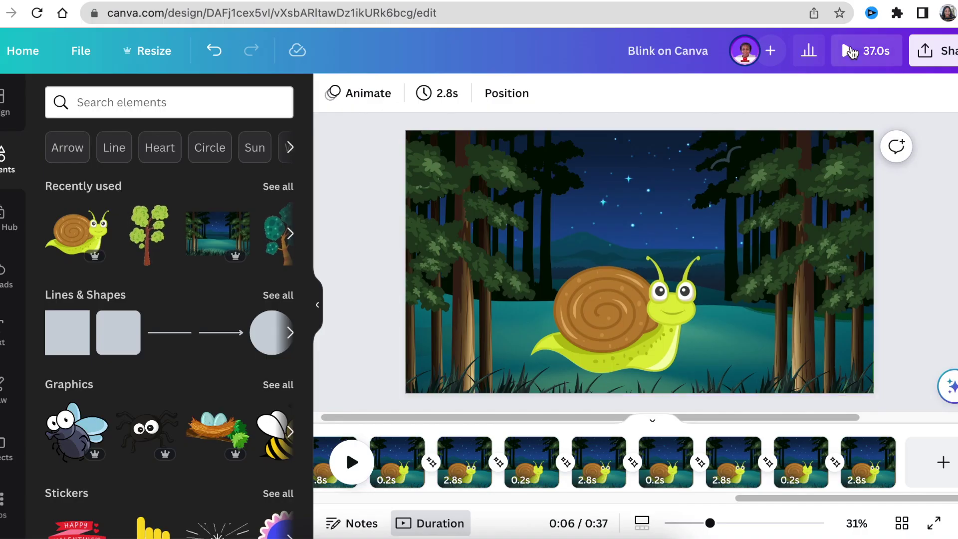
left_click(852, 49)
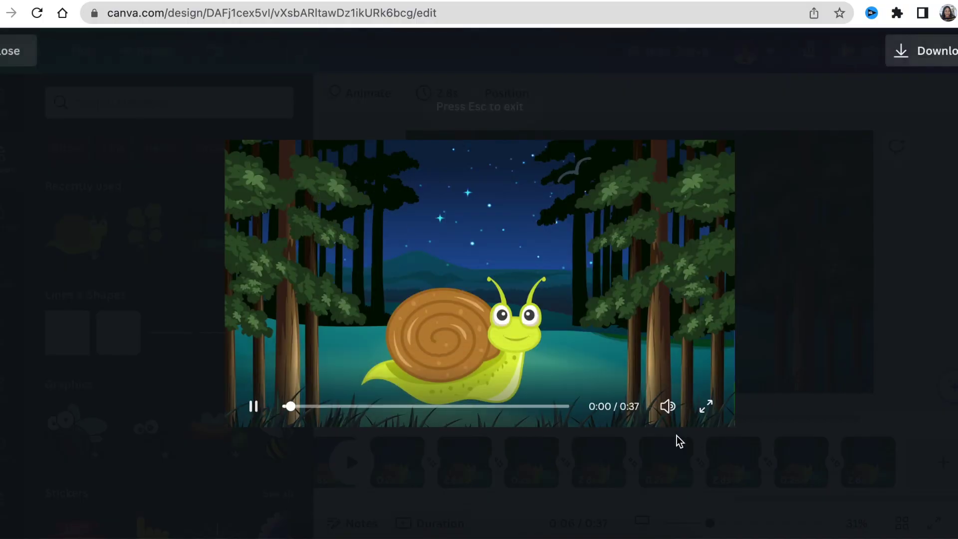
left_click(706, 408)
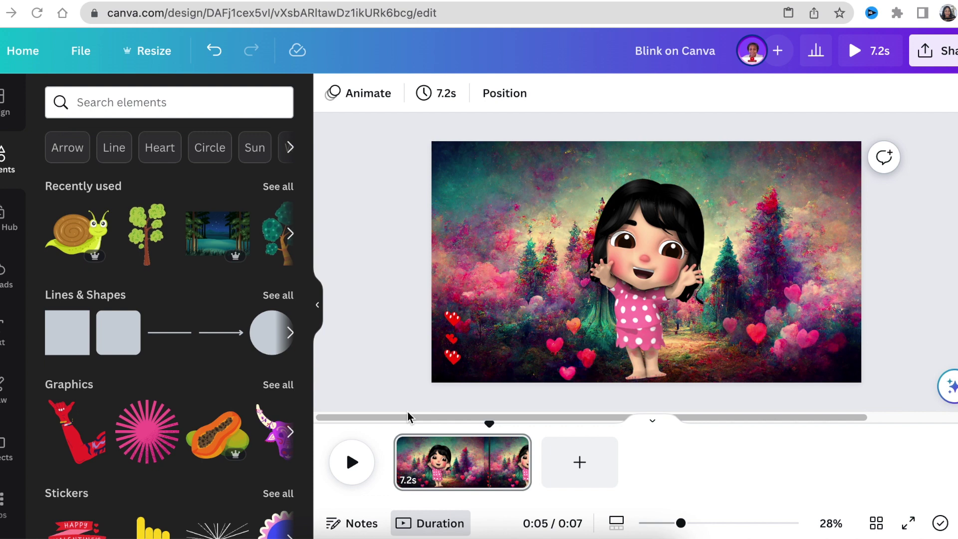
- Add the arch shape with the rounded top to the girl's page and color it light pink
left_click(278, 296)
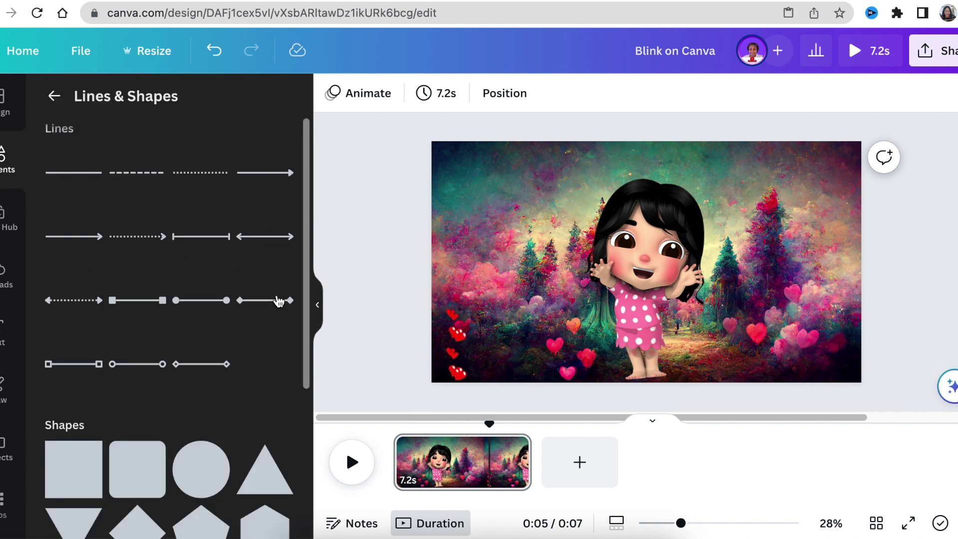
scroll(216, 449, "down", 10)
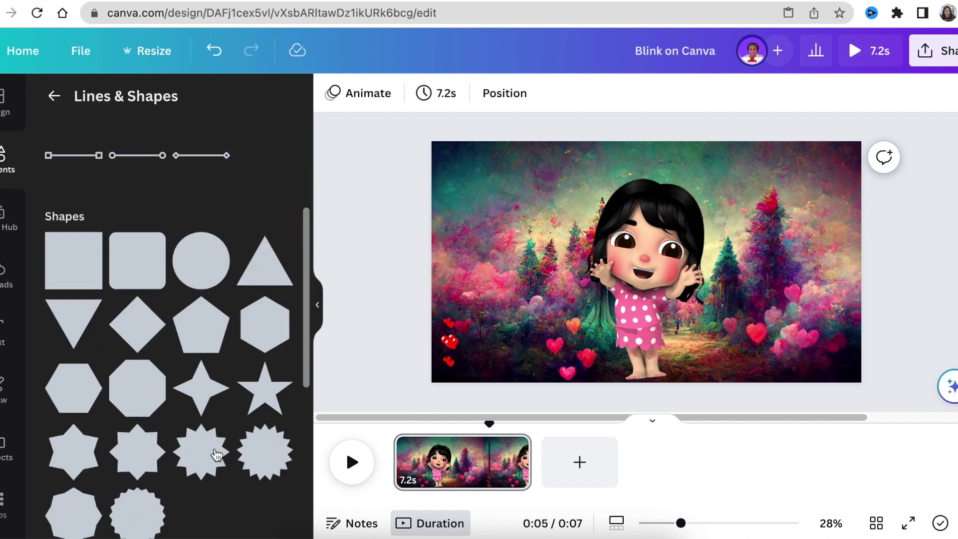
scroll(216, 454, "down", 5)
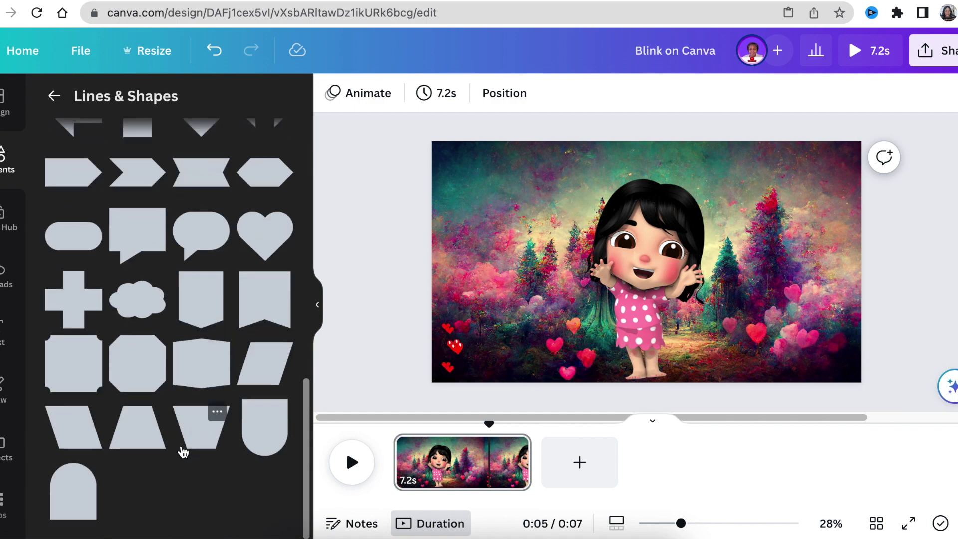
left_click(66, 499)
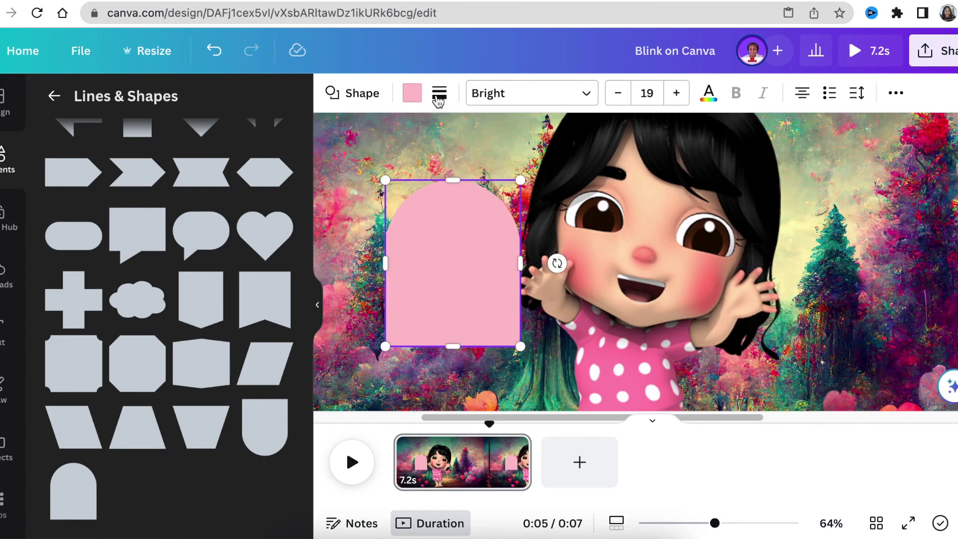
- Shrink and tilt the pink arch shape into an eyelid and place it over one of the girl's eyes
left_click(438, 98)
left_click_drag(439, 240, 524, 240)
left_click_drag(453, 346, 452, 302)
left_click_drag(386, 197, 451, 250)
left_click_drag(489, 276, 552, 235)
left_click_drag(552, 295, 545, 295)
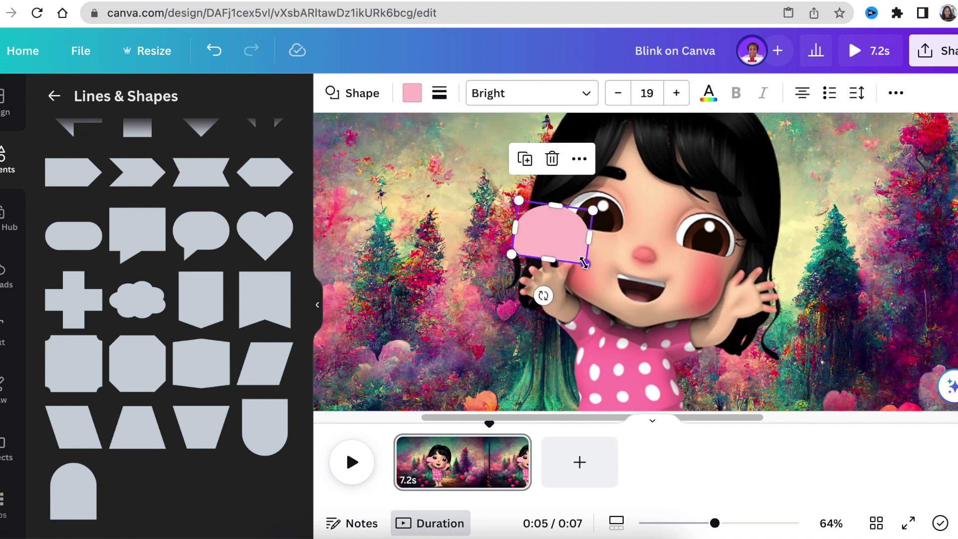
left_click_drag(586, 261, 569, 244)
left_click_drag(547, 225, 564, 210)
left_click(584, 222)
- Recolor the girl's eyelid shape by sampling her facial skin tone, ending with the fill #FAB797
left_click(412, 93)
left_click(62, 189)
left_click(265, 392)
left_click(630, 224)
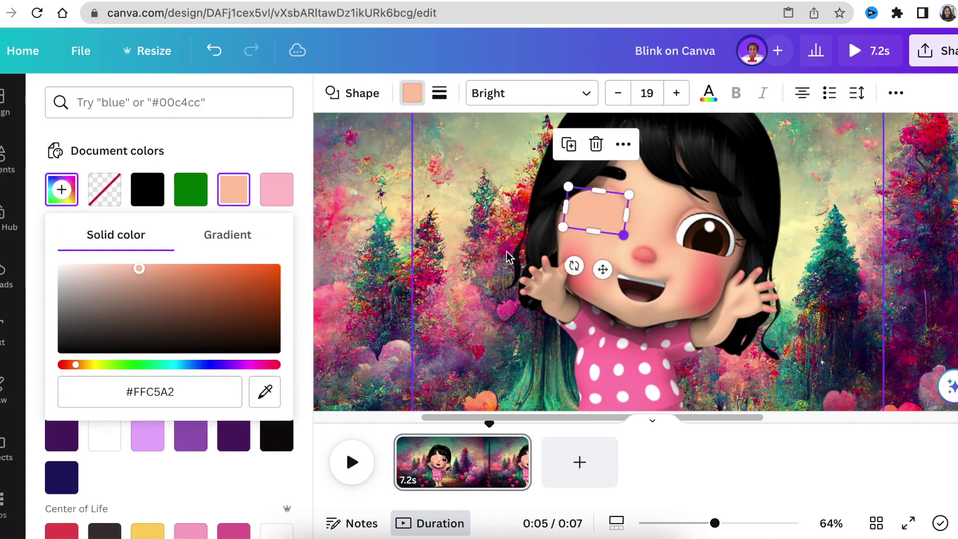
left_click(61, 190)
left_click(265, 392)
left_click(643, 205)
left_click(624, 207)
left_click(412, 93)
left_click(61, 190)
left_click(264, 392)
left_click(688, 211)
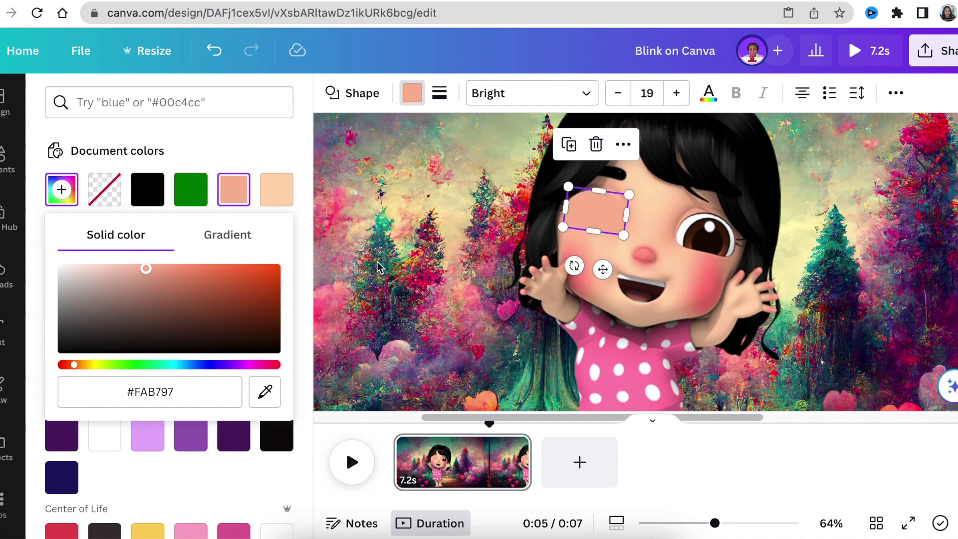
left_click(622, 229)
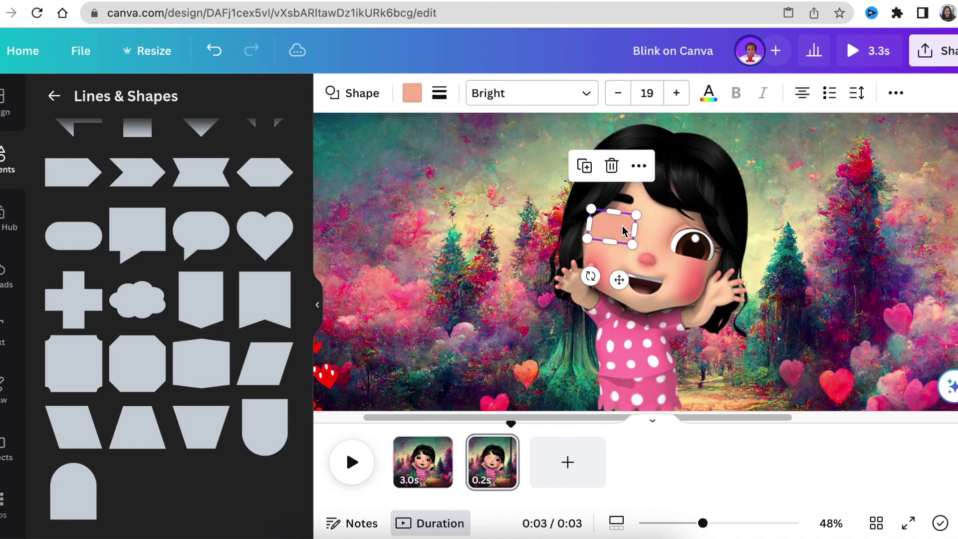
- Apply the Baseline element animation to the girl's eyelid and place a copy over her other eye
left_click(896, 93)
left_click(695, 130)
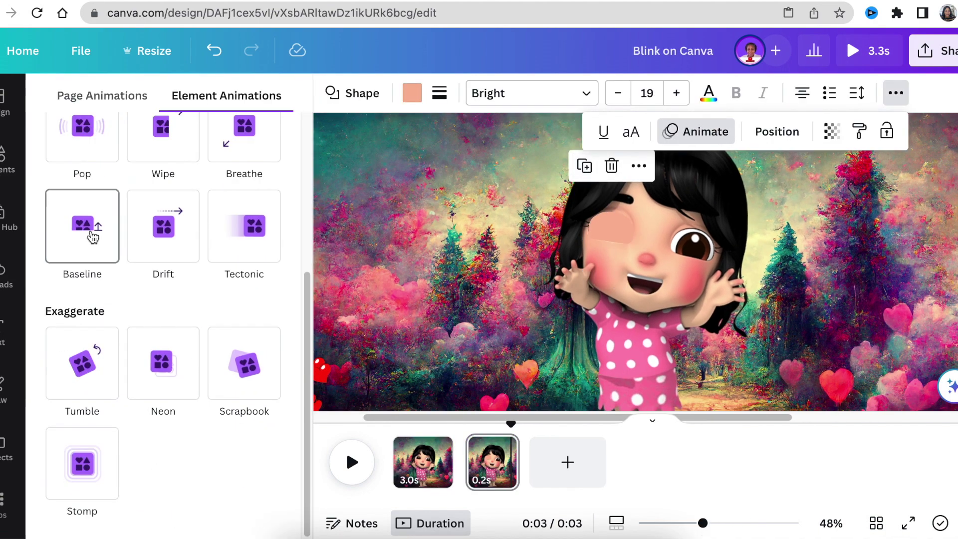
left_click(82, 220)
left_click(254, 448)
left_click(361, 478)
left_click_drag(611, 227, 694, 244)
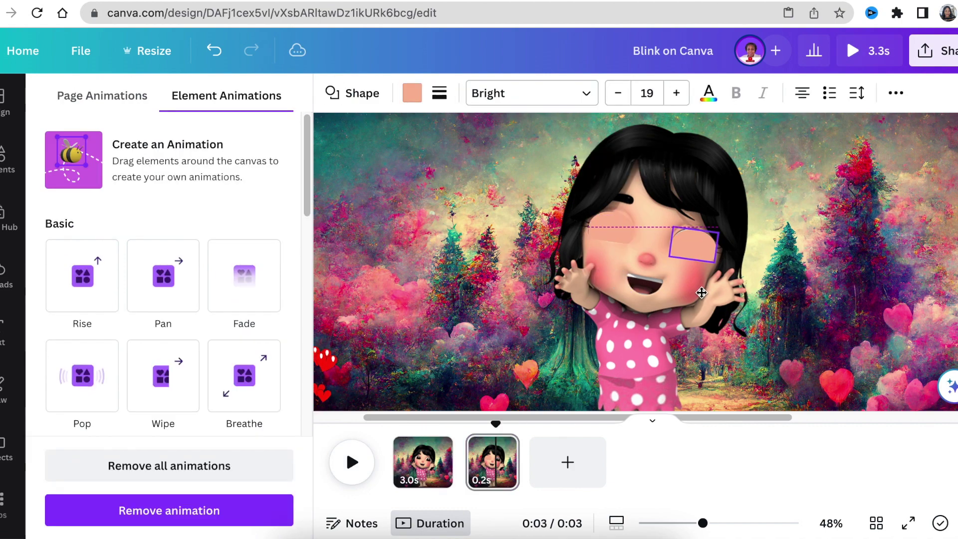
- Play the girl's two-page video from the start and select both pages in the grid view
left_click_drag(494, 424, 361, 442)
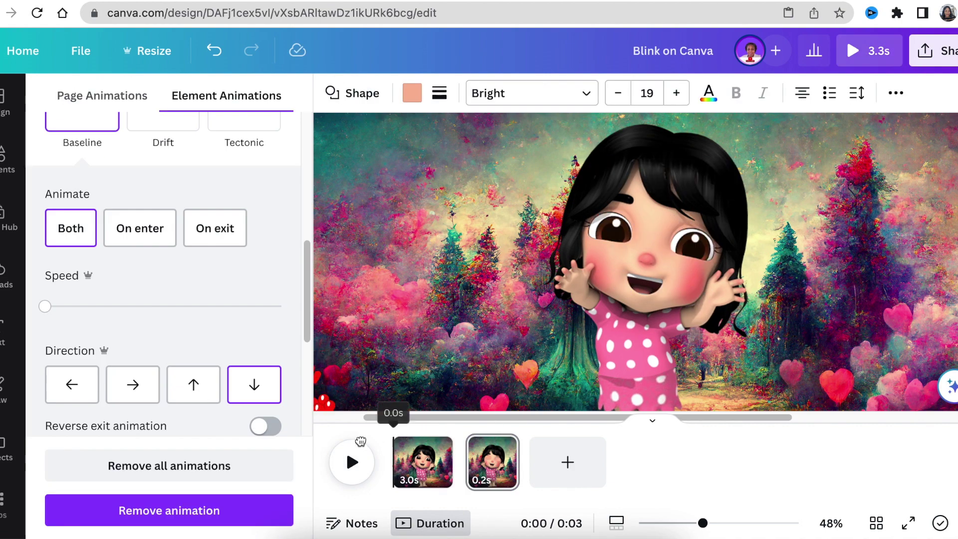
left_click(352, 462)
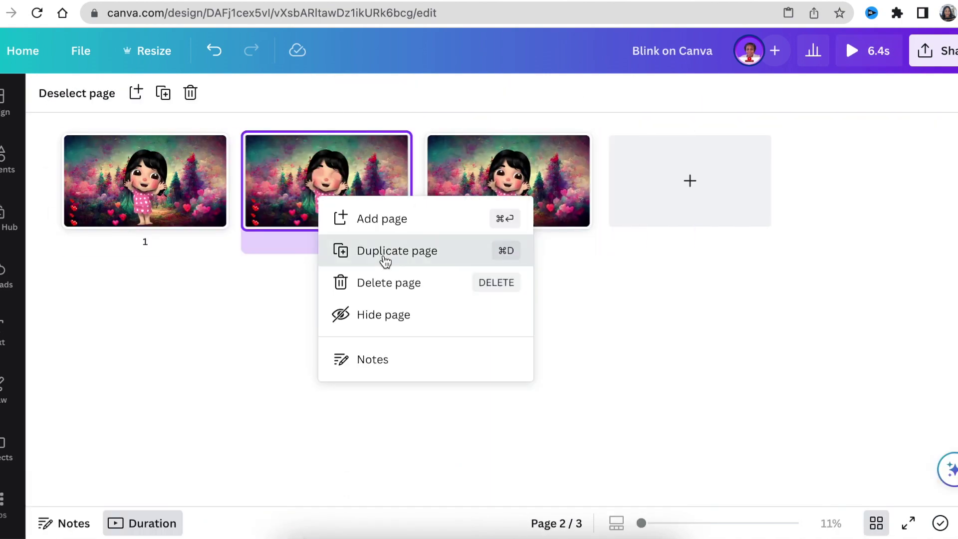
left_click(385, 261)
left_click_drag(40, 170, 867, 223)
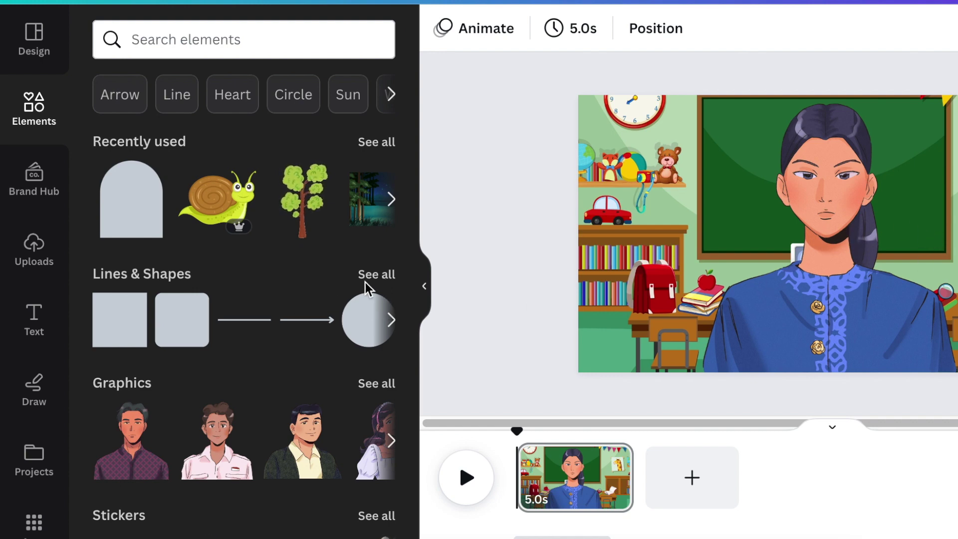
- Add a circle shape to the classroom page with the teacher
key("c")
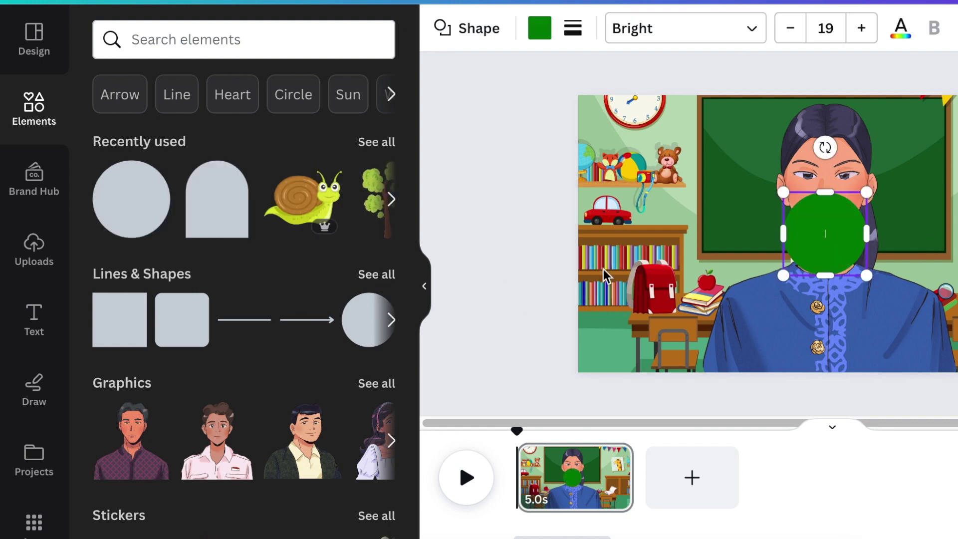
scroll(847, 165, "up", 3)
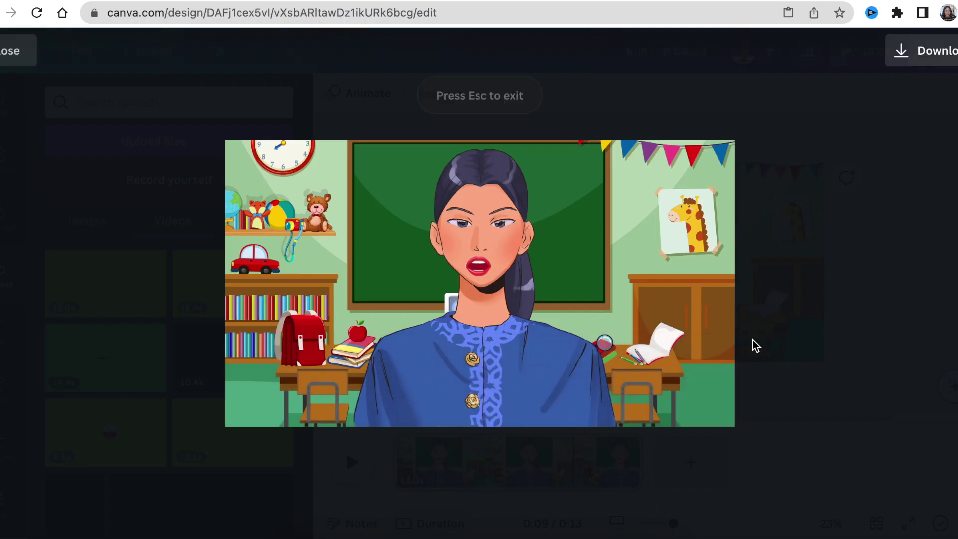
- Leave the full-screen preview and play the talking teacher's video from about 2.8 s in the editor
key("Escape")
left_click_drag(665, 295, 664, 298)
left_click(447, 424)
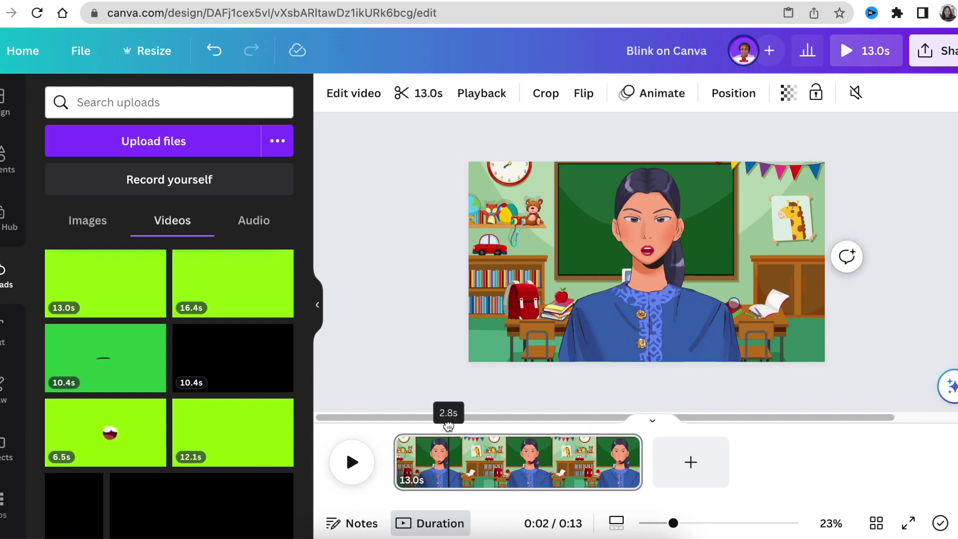
left_click(351, 454)
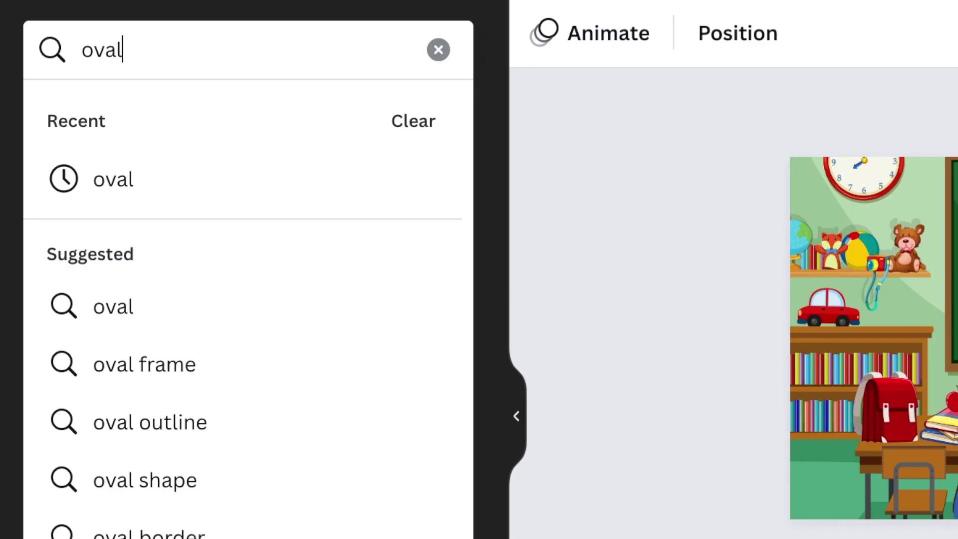
- Search the graphics for "oval eye" and add the flat pink oval to the teacher's page
type("e")
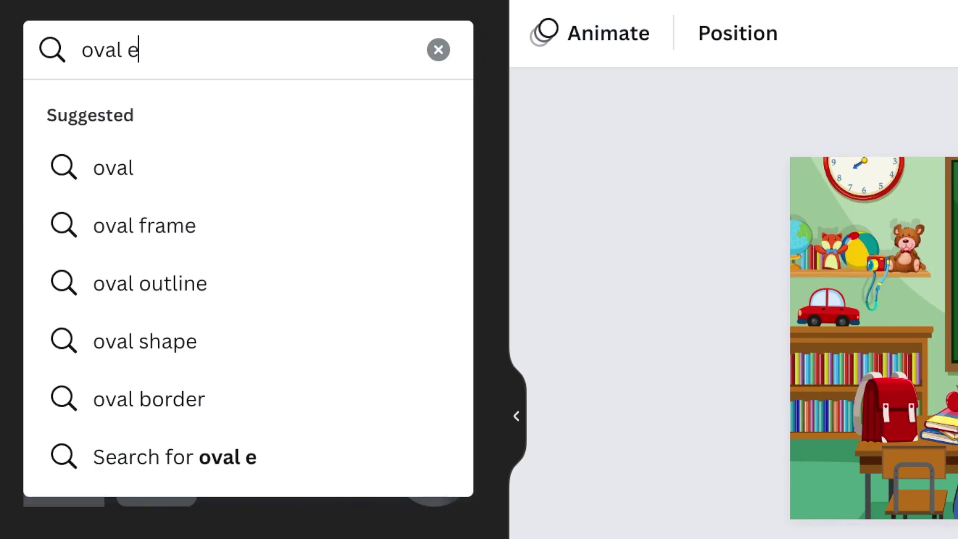
type("ye")
key("Return")
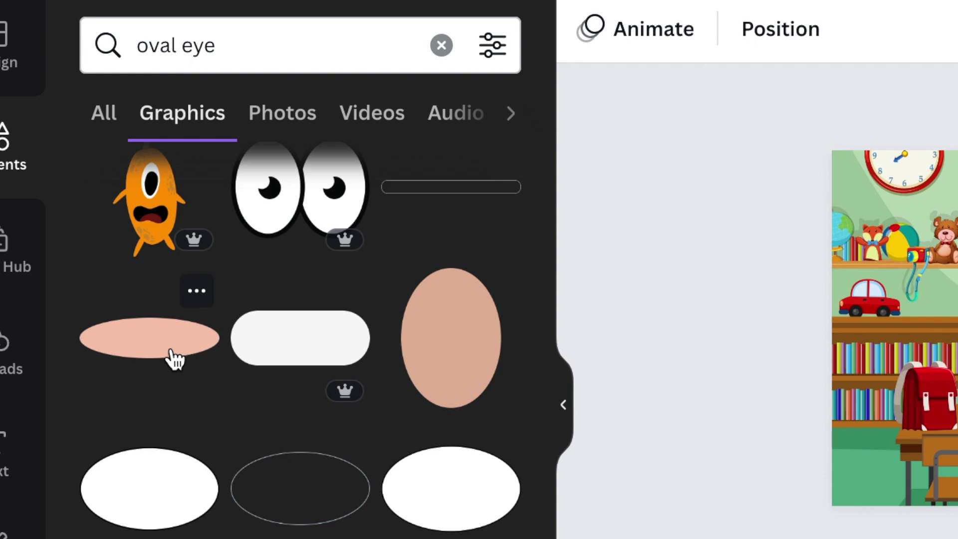
left_click(172, 352)
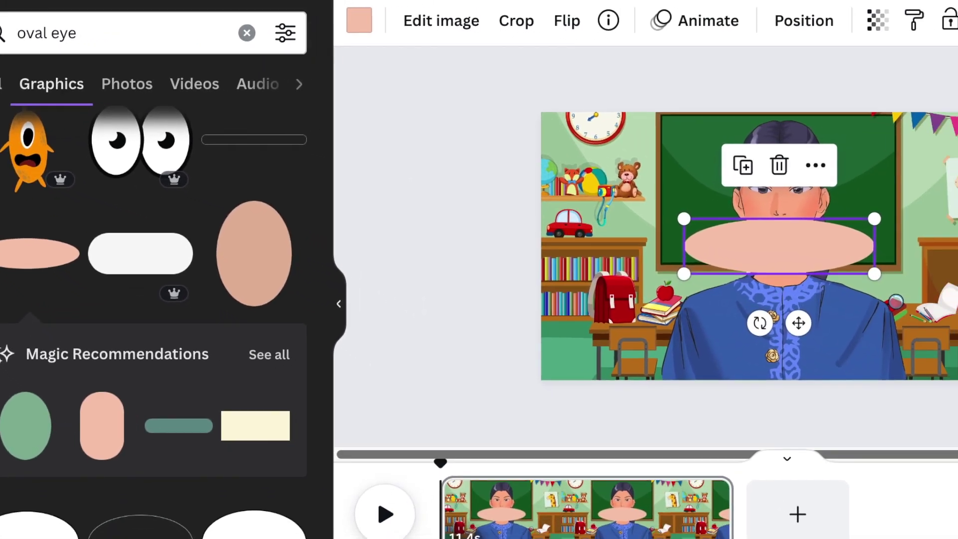
left_click_drag(586, 535, 635, 535)
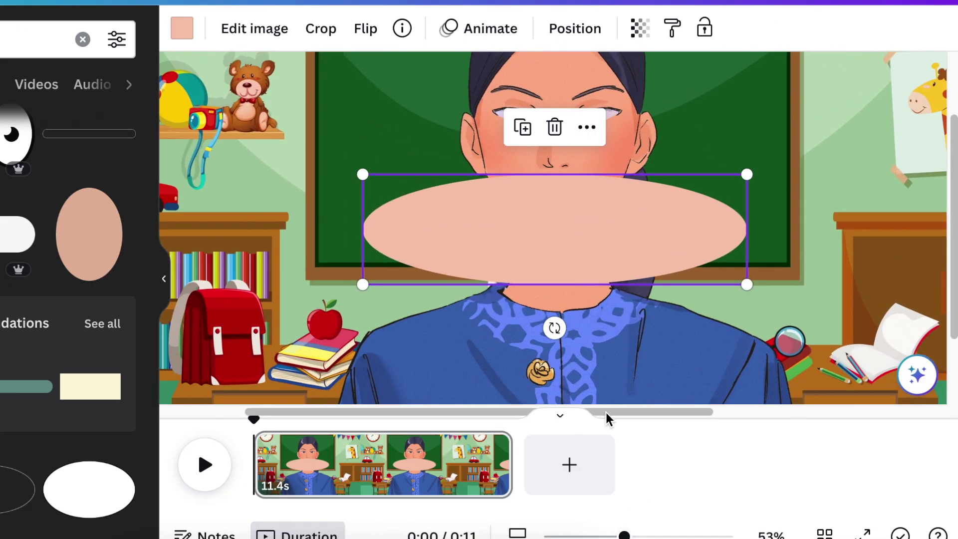
- Replace the pink oval with the copied two-tone skin-colored eyelid and place it over one of the teacher's eyes
left_click_drag(746, 285, 406, 188)
key("Delete")
key("super+v")
left_click_drag(387, 145, 517, 114)
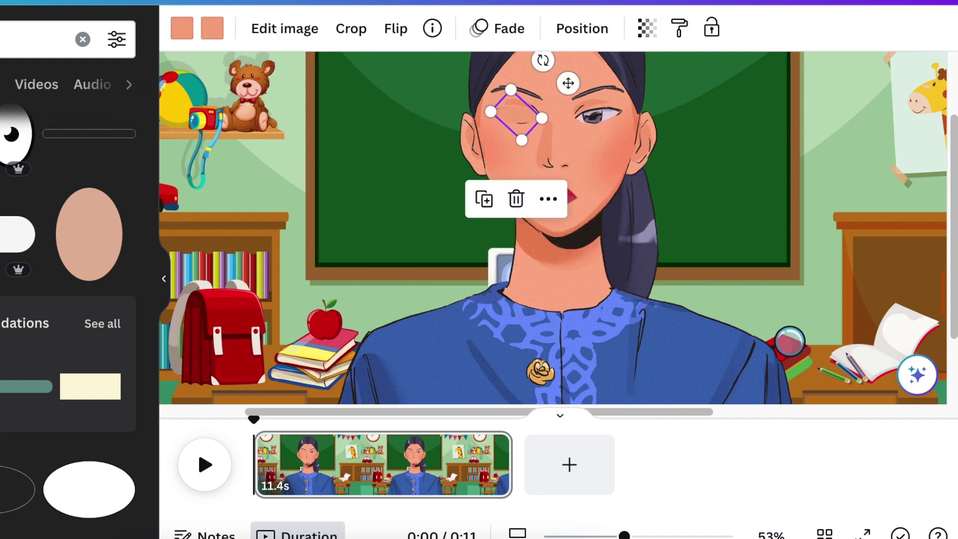
scroll(667, 217, "up", 4)
left_click(323, 209)
left_click(505, 199)
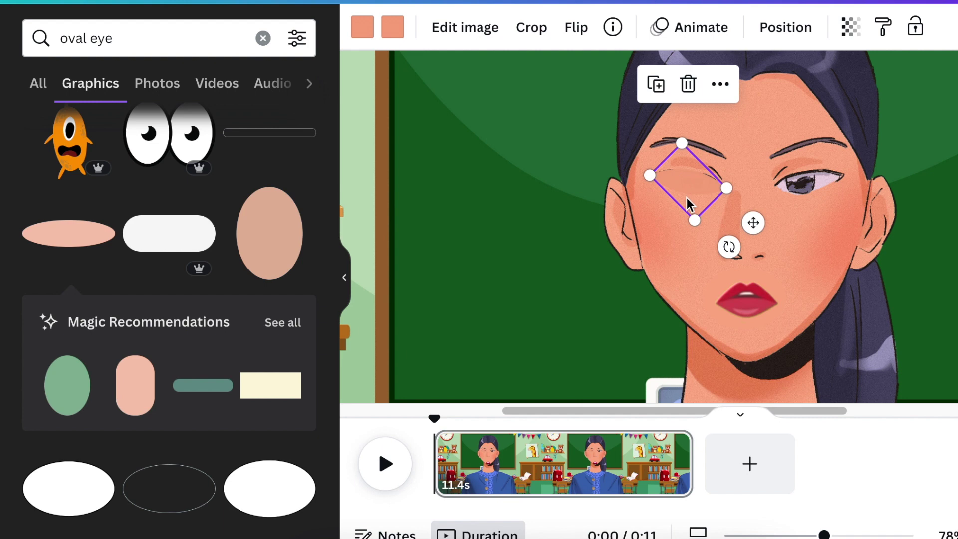
- Apply the Fade element animation to the teacher's eyelid on enter and lower its speed
left_click(701, 31)
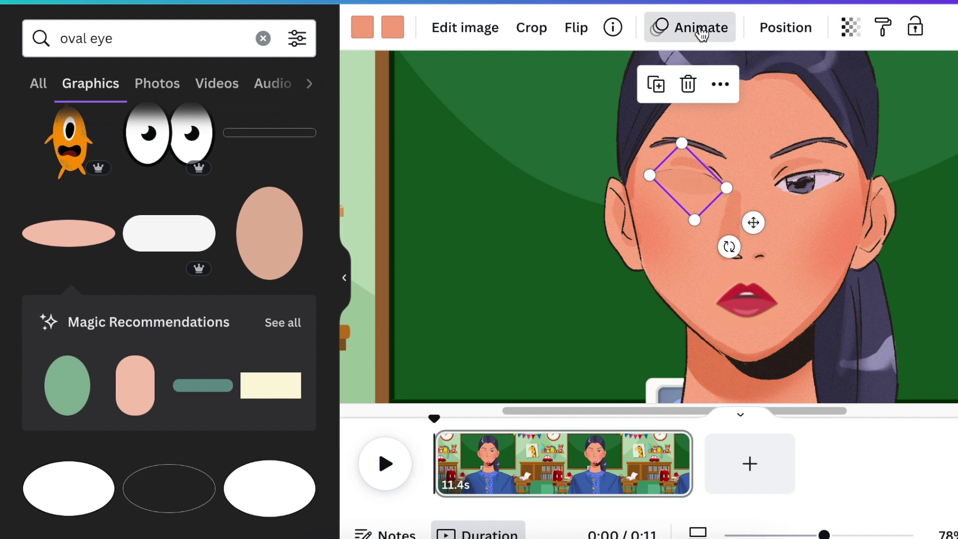
left_click(240, 254)
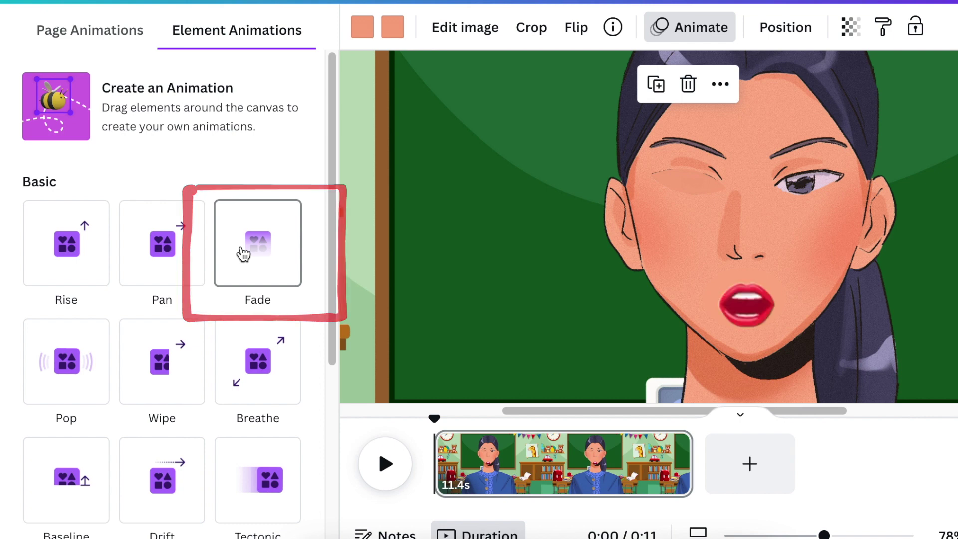
left_click(243, 253)
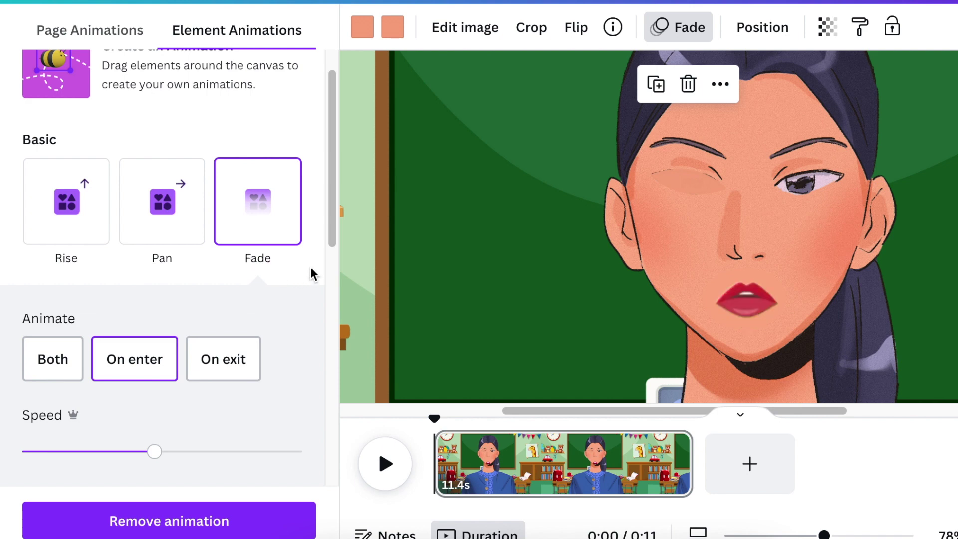
left_click_drag(158, 455, 122, 456)
left_click_drag(107, 453, 104, 455)
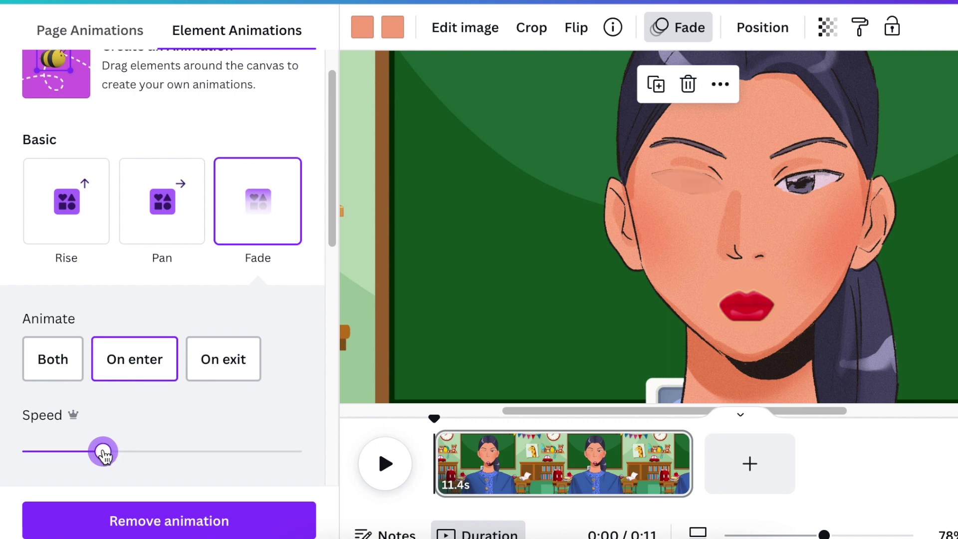
left_click(93, 452)
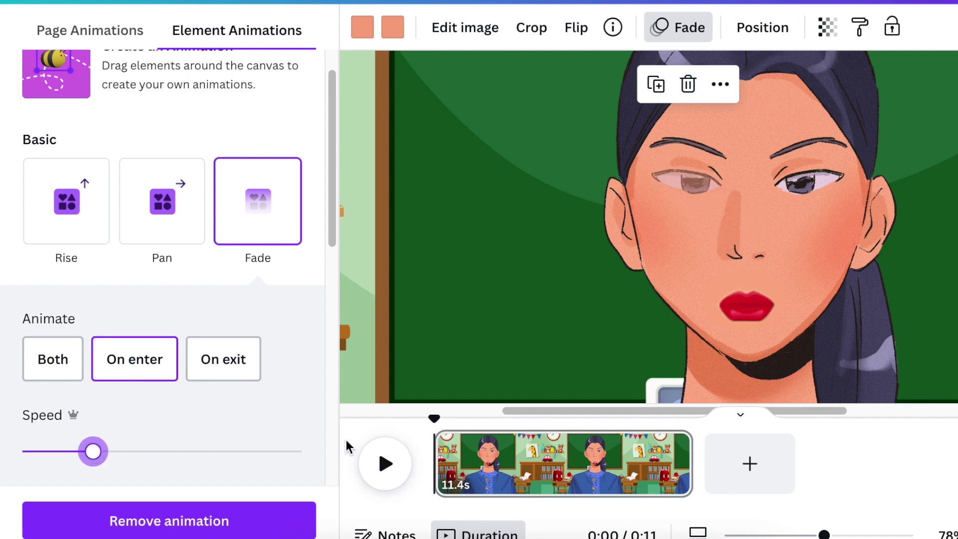
- Play the teacher's page, duplicate the eyelid and position the copy over her other eye
left_click(385, 464)
left_click(471, 458)
left_click(726, 189)
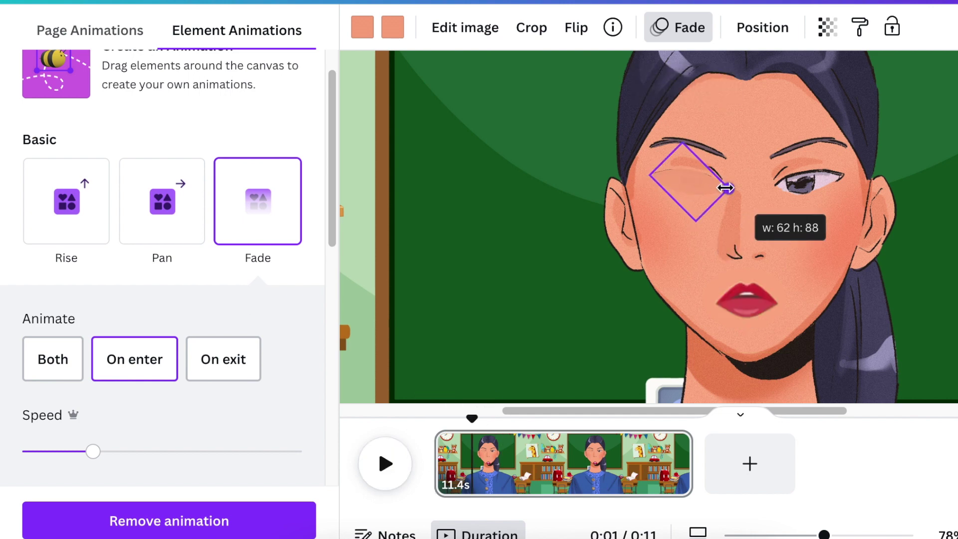
key("super+d")
left_click_drag(766, 236, 884, 227)
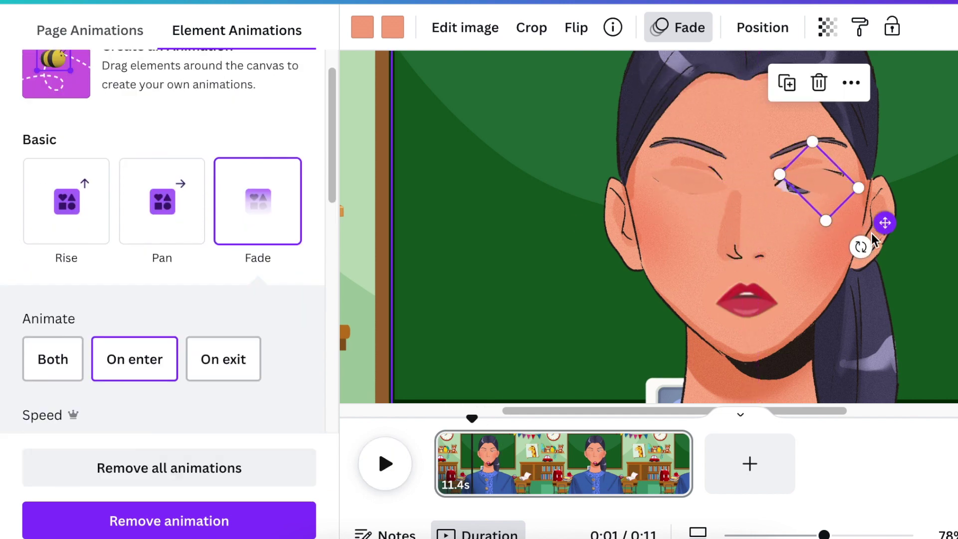
left_click(826, 195)
- Split the teacher's page at successive points into three pages and delete an eyelid on one of them
left_click_drag(472, 419, 559, 433)
key("s")
left_click(689, 182)
left_click(688, 89)
left_click(558, 432)
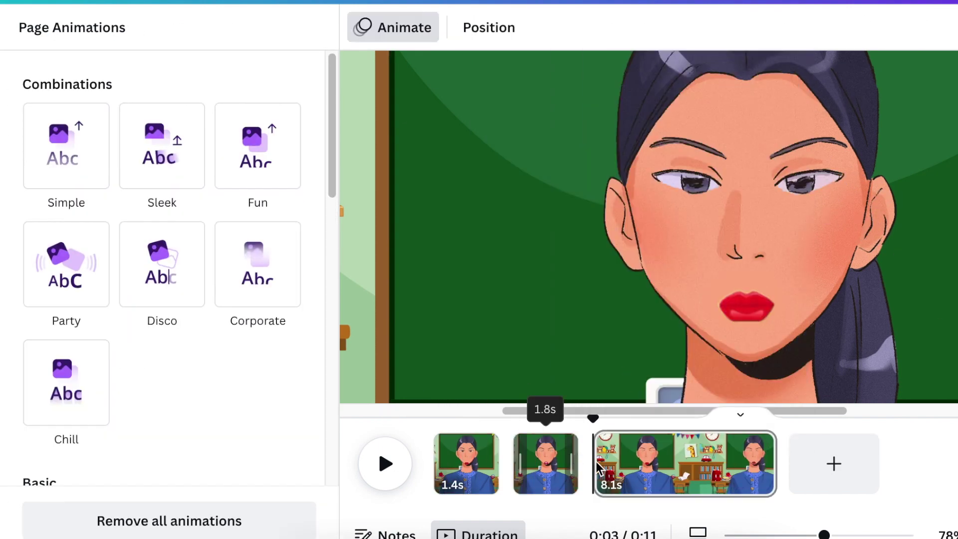
- Split the long third page shortly after its start, leaving a first part of 0.6 s
mouse_move(595, 422)
left_mouse_down()
mouse_move(554, 420)
mouse_move(610, 421)
left_mouse_up()
key("s")
key("s")
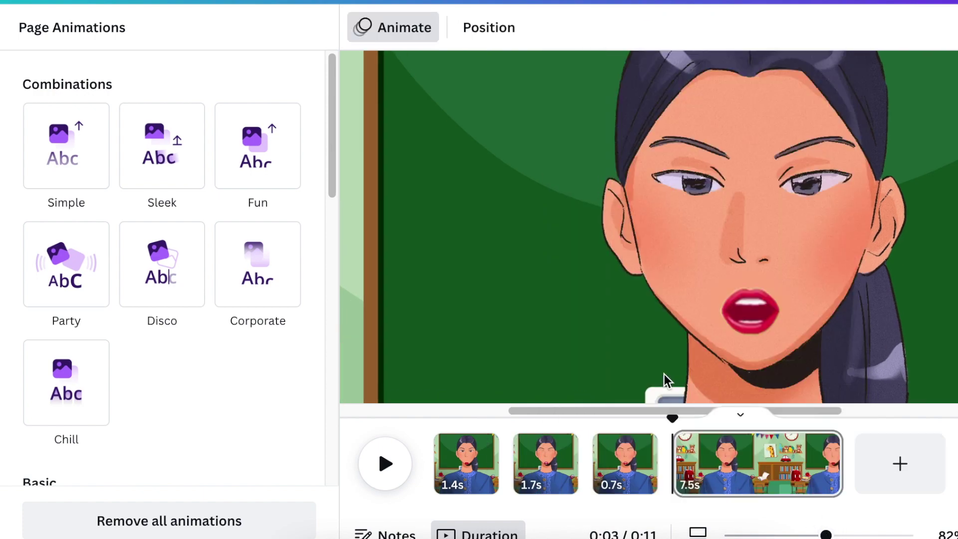
key("super+z")
- Split the long fourth page at two further points to make six pages in total
key("s")
left_click_drag(674, 420, 738, 420)
key("s")
key("super+z")
right_click(739, 451)
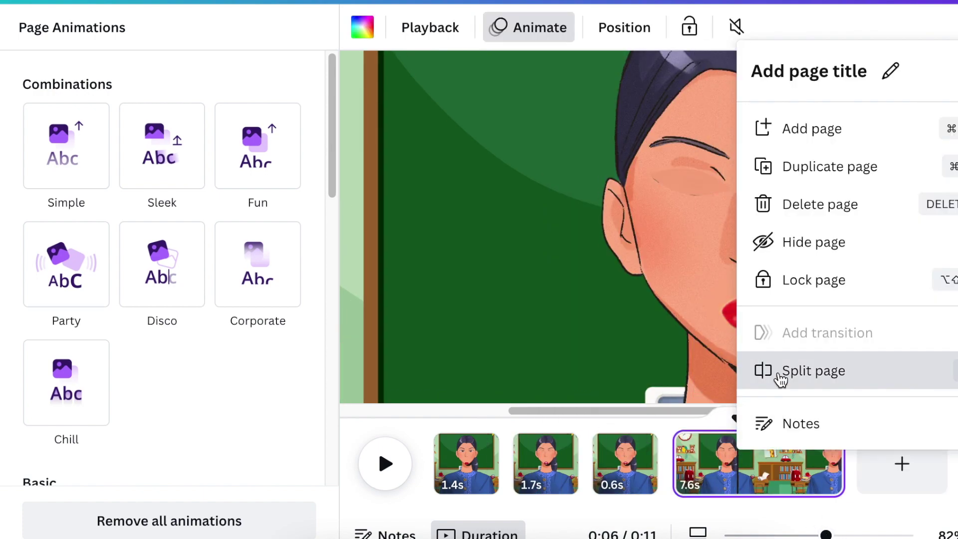
left_click(781, 372)
right_click(779, 460)
left_click(782, 462)
key("s")
- Adjust the six page durations to alternate between about 0.2 s and 3 s, starting with 0.2 s
left_click(385, 464)
left_click_drag(496, 470, 469, 472)
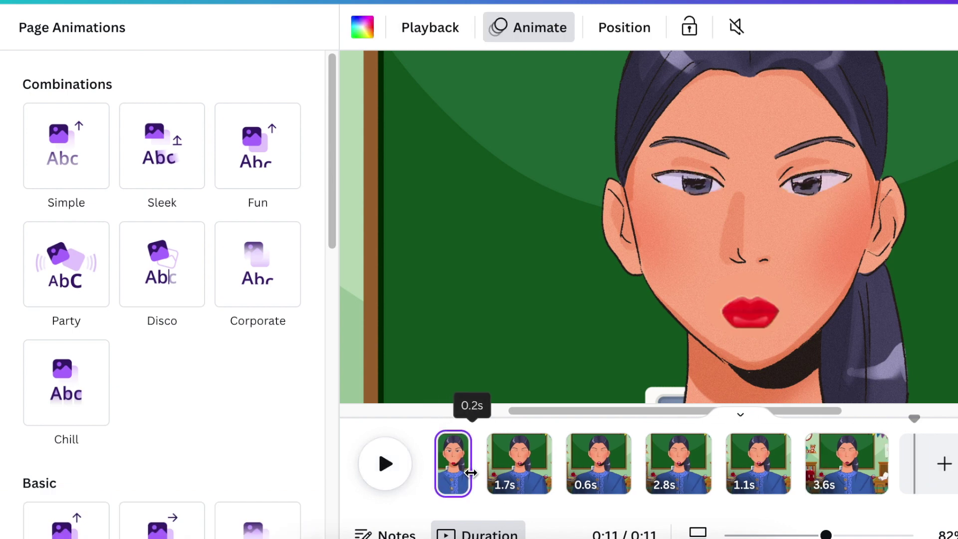
left_click_drag(577, 463, 610, 462)
left_click_drag(662, 463, 651, 463)
left_click_drag(741, 463, 747, 463)
left_click_drag(821, 466, 802, 469)
left_click_drag(924, 466, 914, 465)
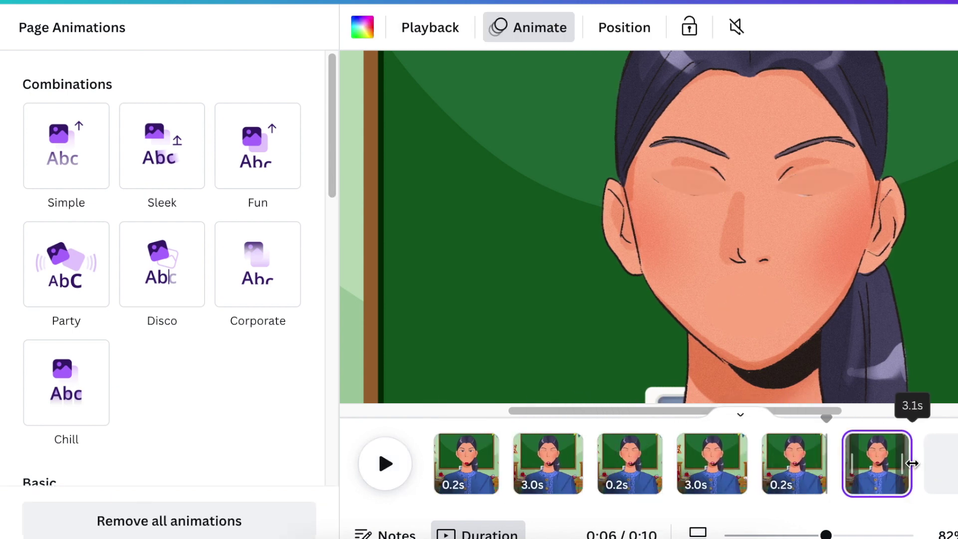
- Apply a transition between all six of the teacher's pages and play the video
left_click(833, 463)
left_click(66, 225)
left_click(169, 512)
left_click(381, 465)
- Delete eyelids from the teacher's last page and fourth page
left_click(869, 439)
left_click(816, 182)
key("Delete")
left_click(710, 442)
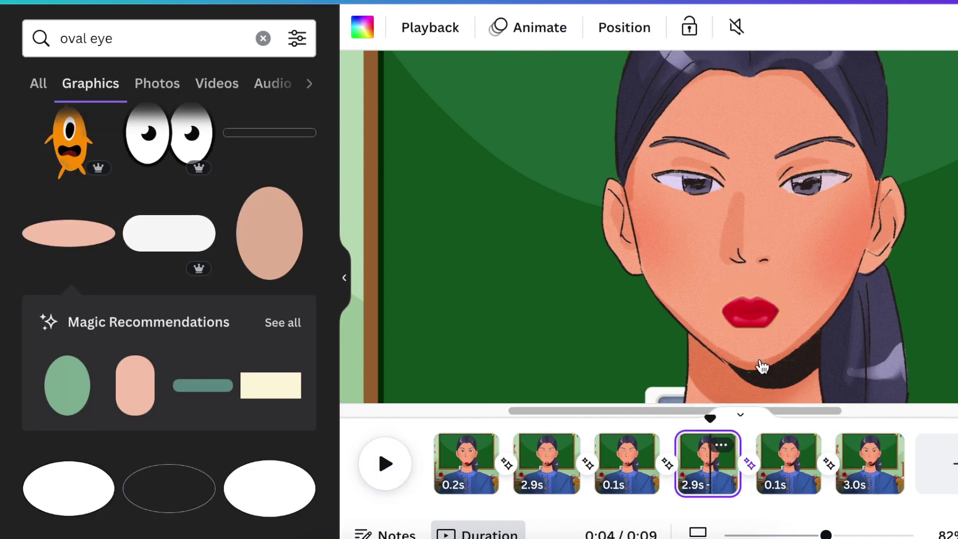
left_click(691, 182)
key("Delete")
- Check the eyelids on the second, first and third pages and scrub through to the fifth page
left_click(547, 442)
left_click(440, 439)
left_click(619, 437)
left_click_drag(616, 433, 787, 432)
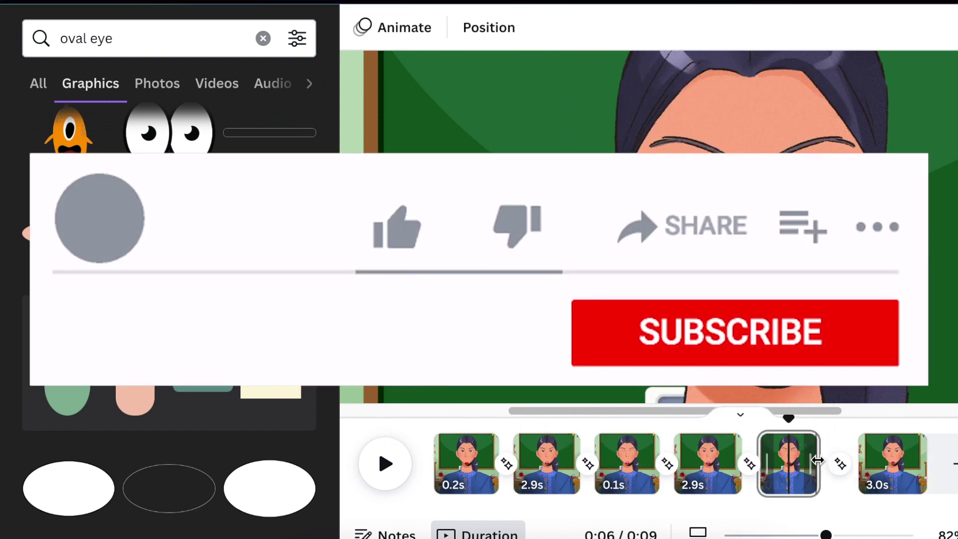